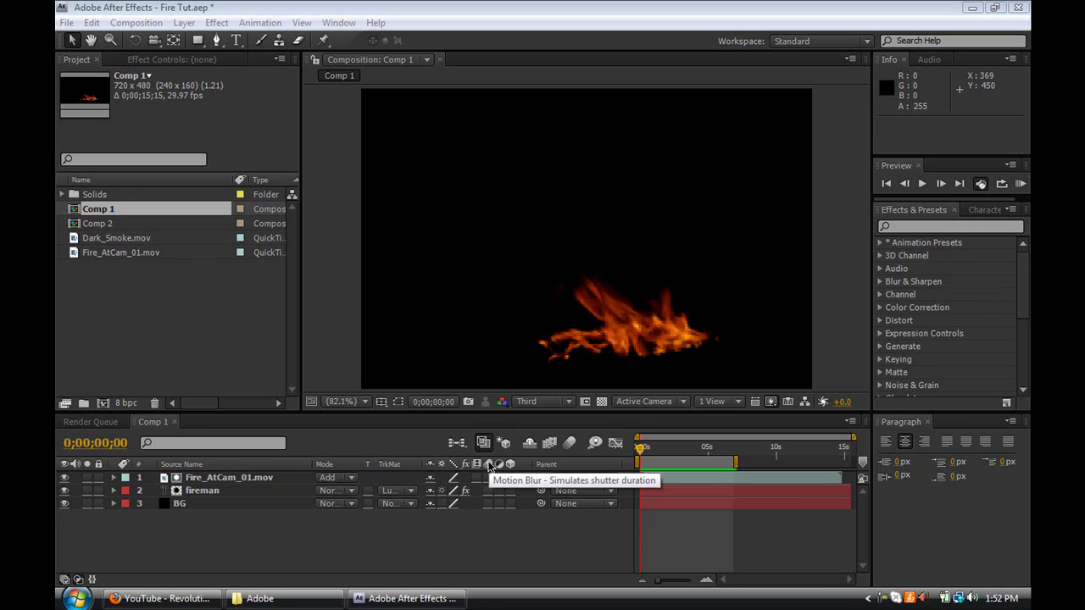
Preview Comp 1 and scrub to 0;00;03;01 to see FIREMAN in the fire.
left_click(513, 523)
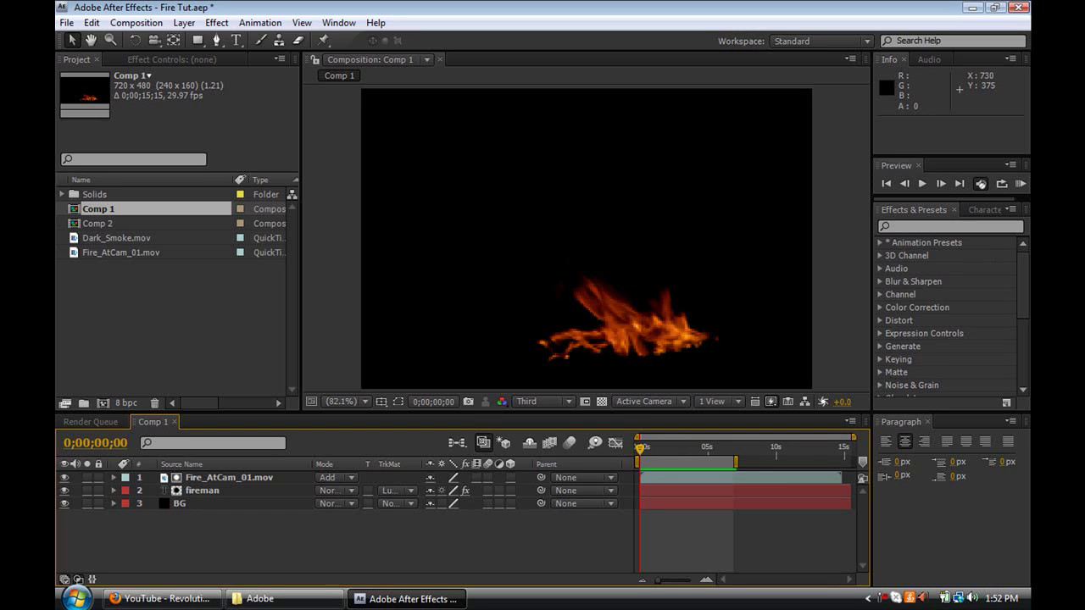
left_click(1019, 183)
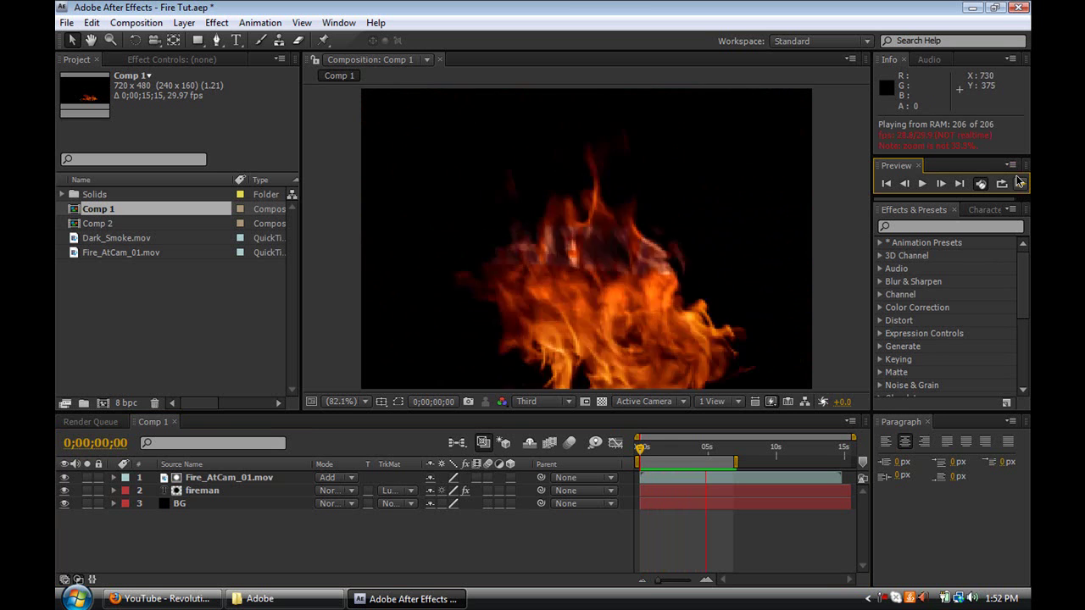
left_click(1019, 183)
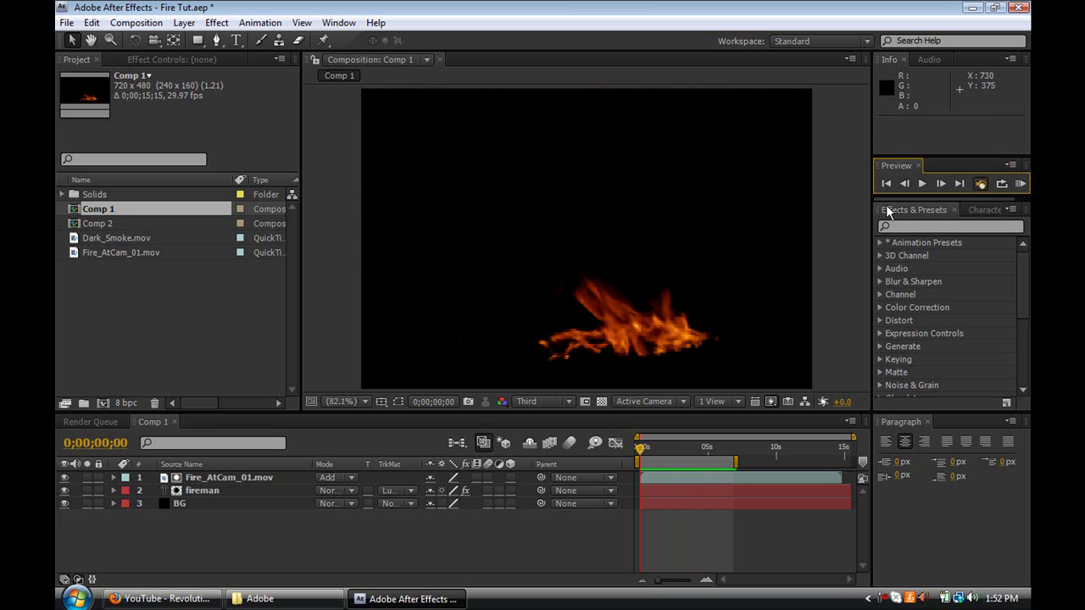
mouse_move(667, 449)
left_mouse_down()
mouse_move(686, 452)
mouse_move(674, 458)
left_mouse_up()
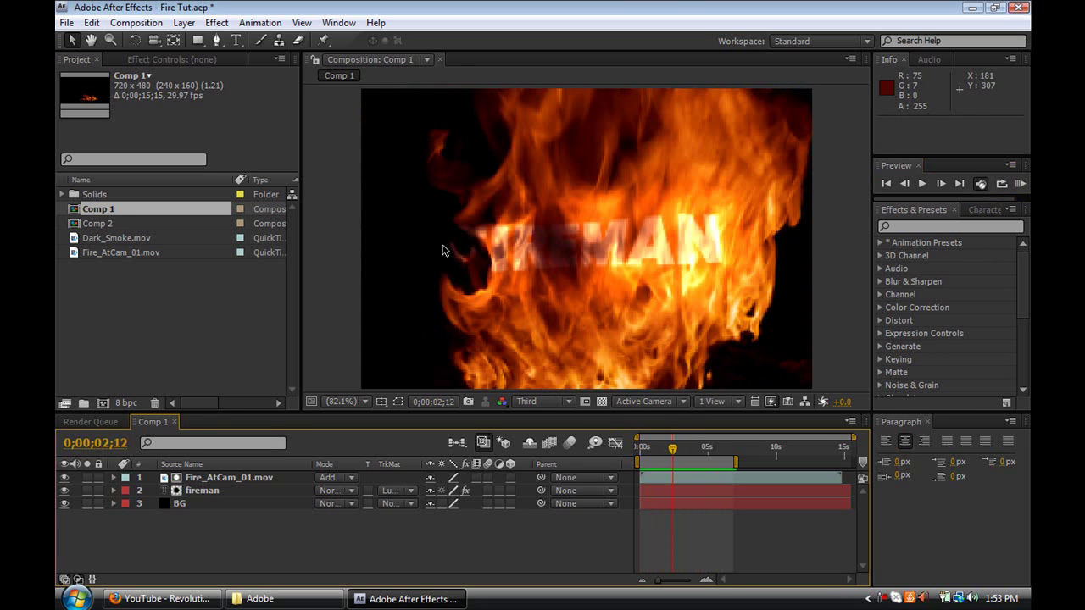
left_click_drag(702, 463, 662, 456)
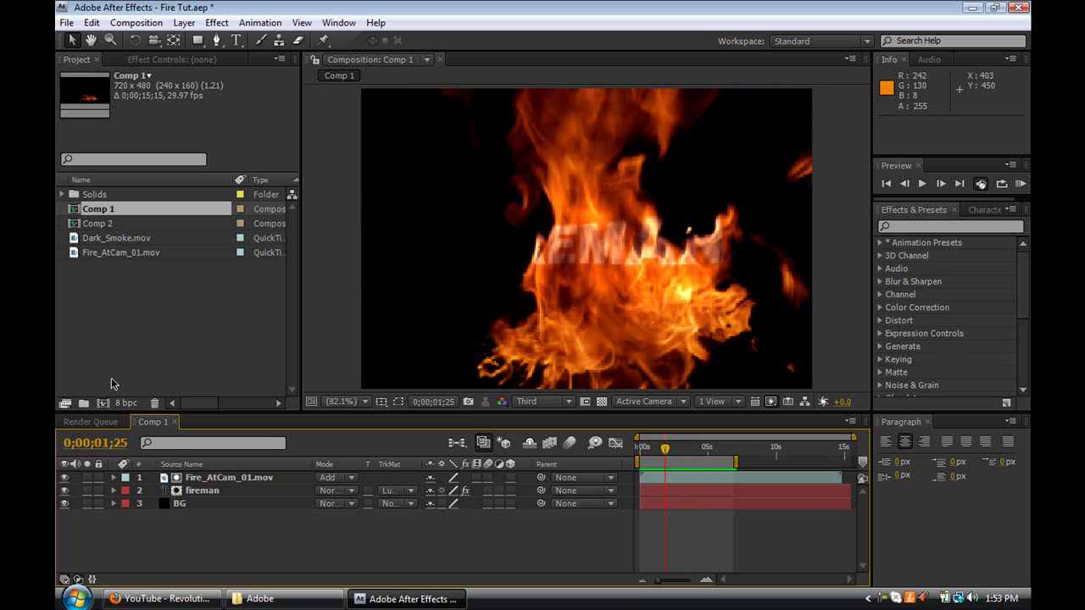
Create a new composition named Fire.
left_click(102, 404)
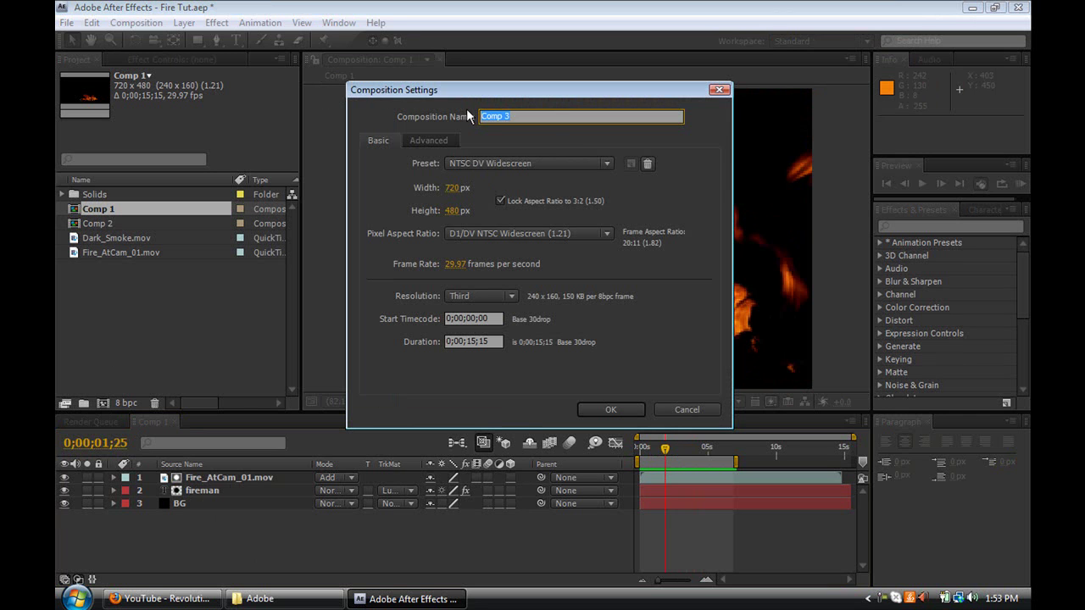
key("BackSpace")
type("Fire")
key("Return")
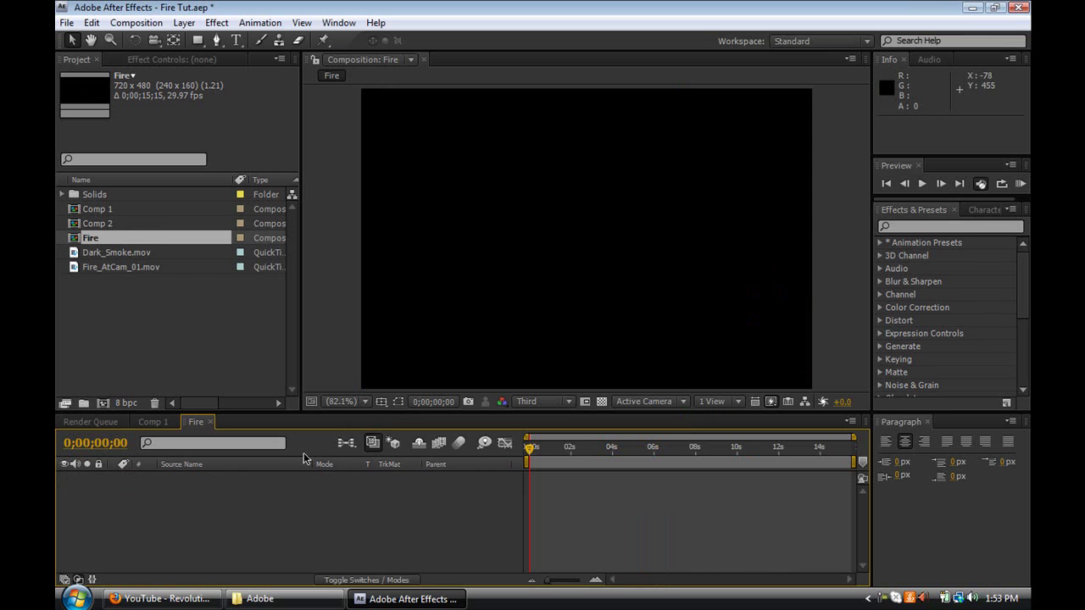
Add a black solid layer named BG to the Fire composition.
left_click(184, 23)
mouse_move(204, 43)
left_click(543, 54)
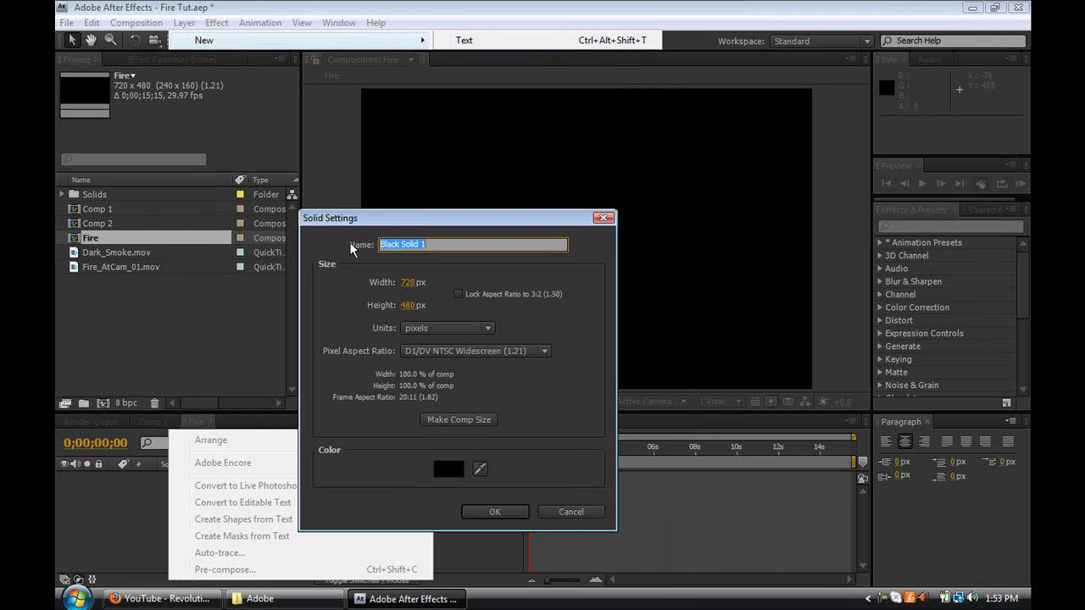
type("BG")
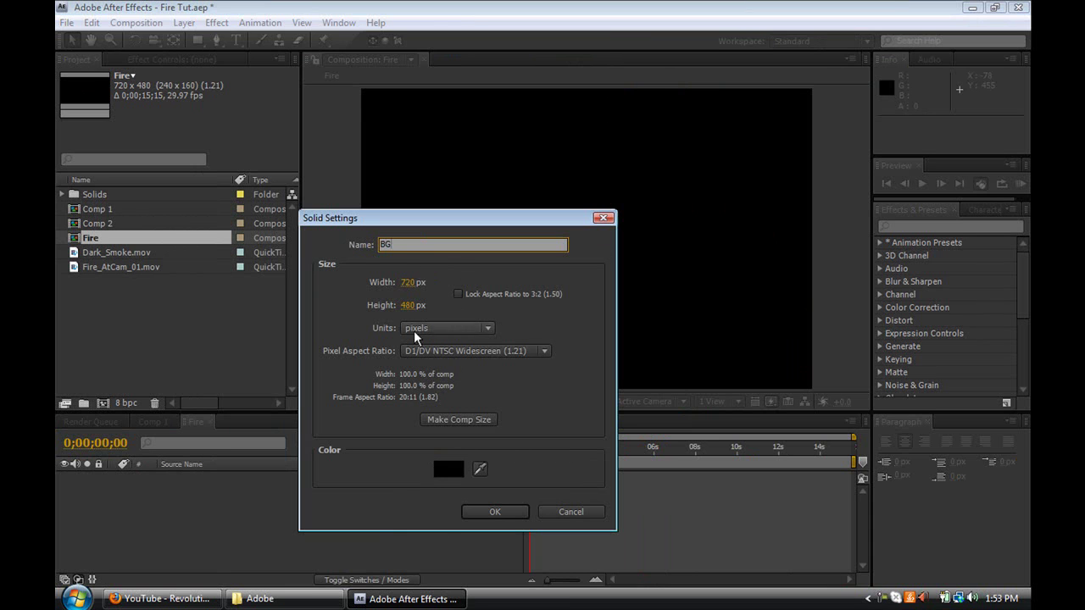
left_click(496, 513)
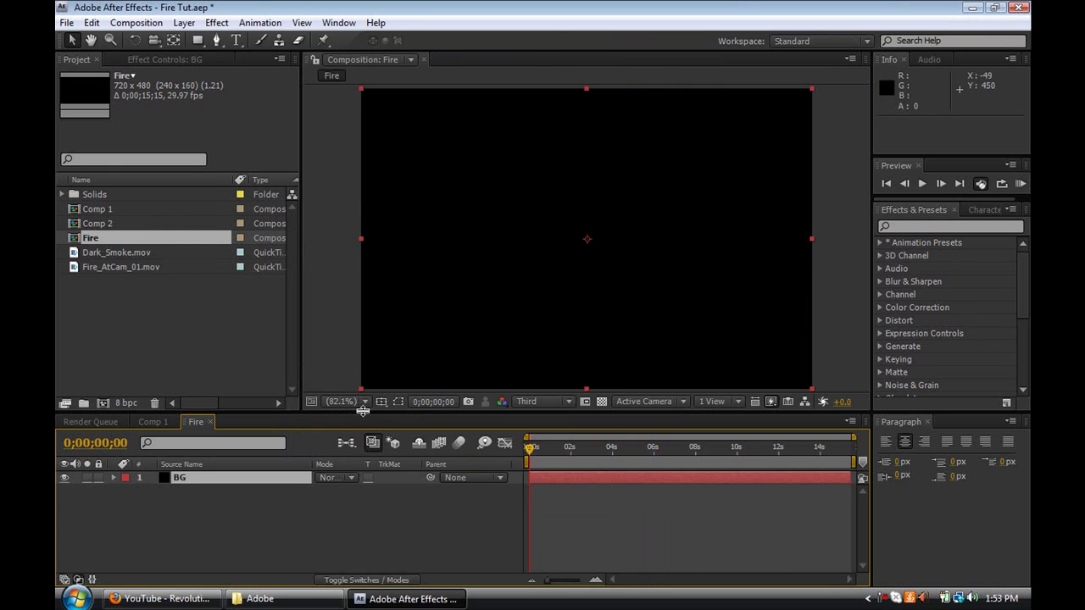
Type FIREMAN as a white text layer and drag it to the centre of the comp.
left_click(238, 40)
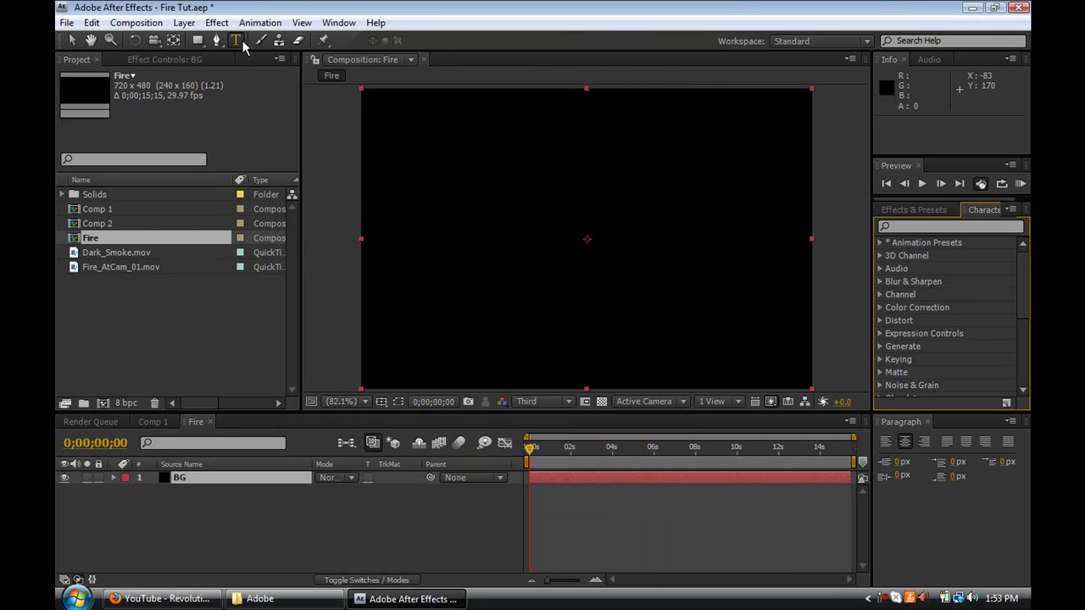
left_click(414, 234)
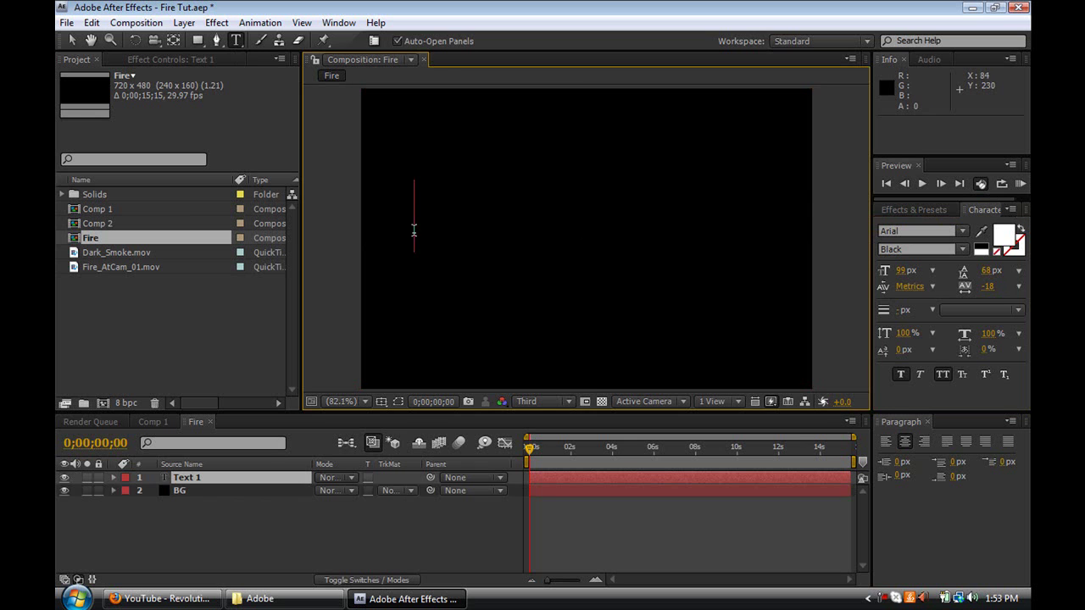
type("FIREMAN")
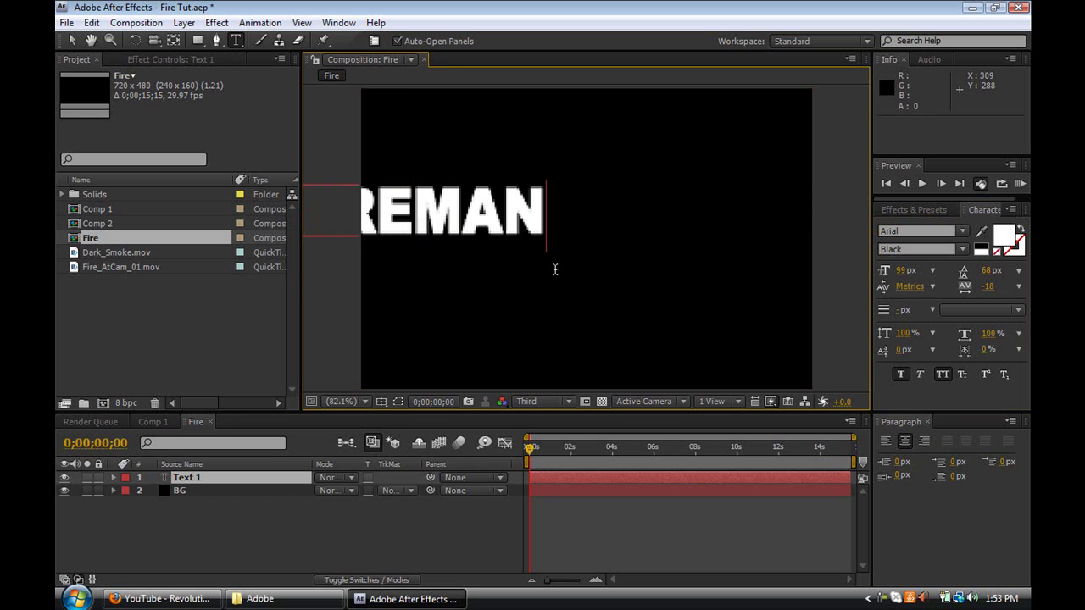
key("KP_Enter")
key("v")
left_click_drag(472, 217, 658, 249)
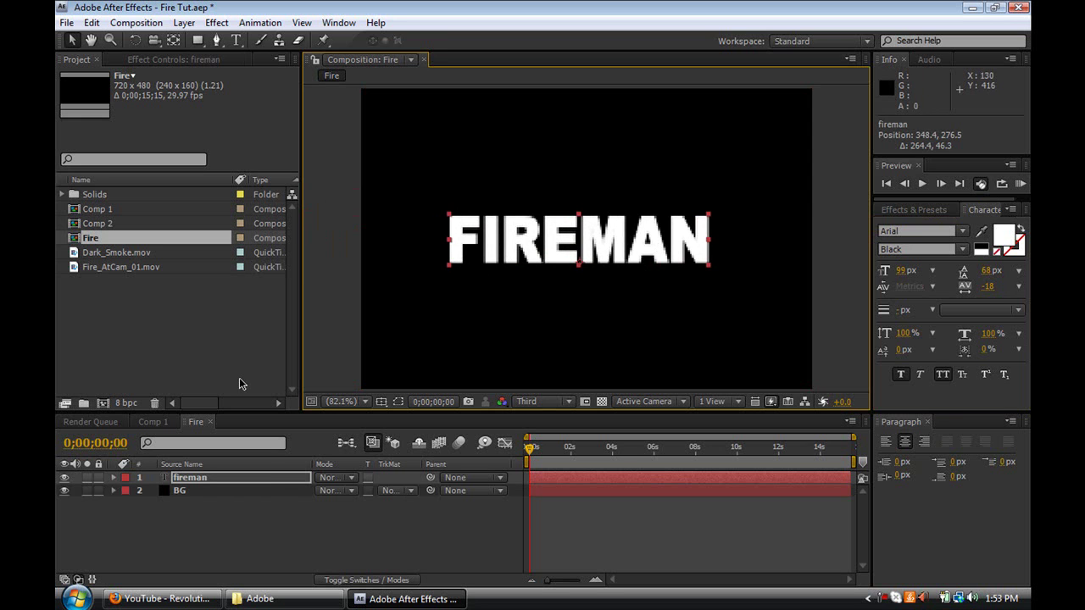
left_click(131, 310)
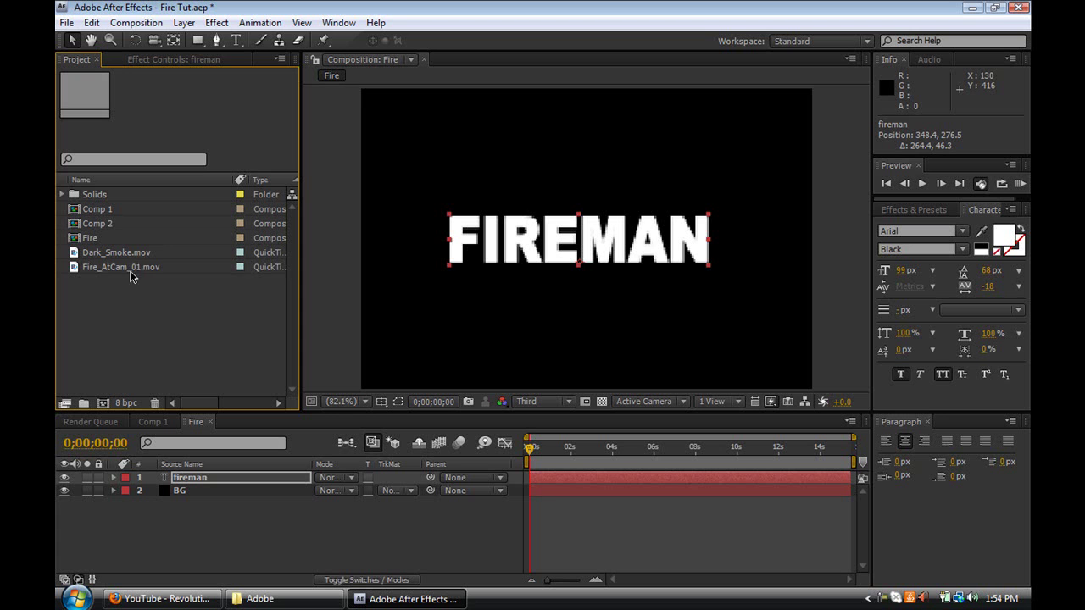
Add Fire_AtCam_01.mov to the Fire composition and view it at 0;00;04;18.
left_click_drag(132, 272, 591, 231)
left_click_drag(530, 448, 626, 460)
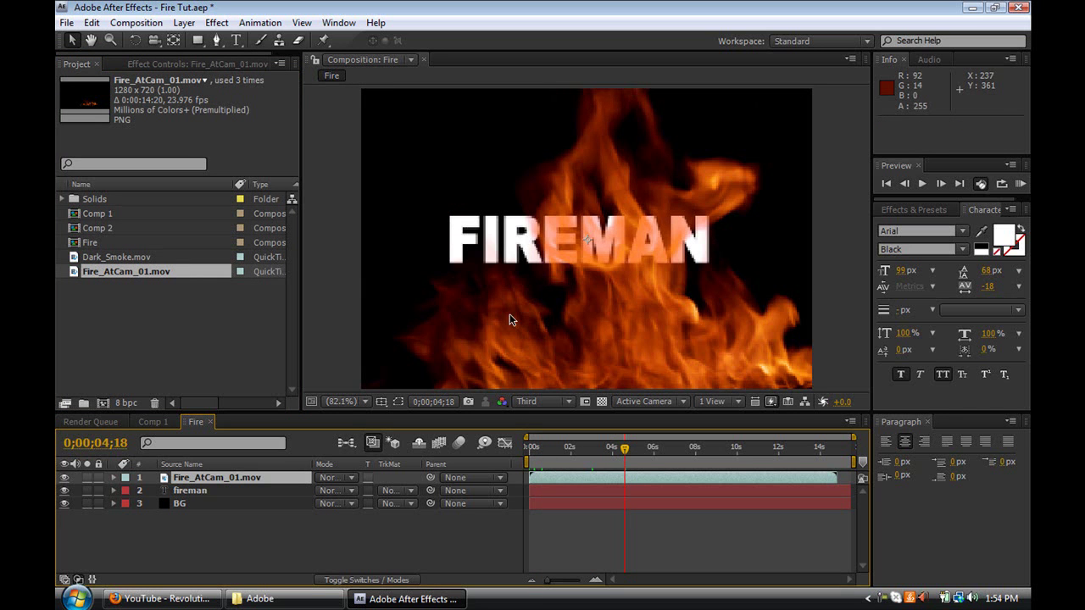
scroll(509, 320, "down", 2)
scroll(509, 319, "down", 1)
scroll(509, 320, "up", 1)
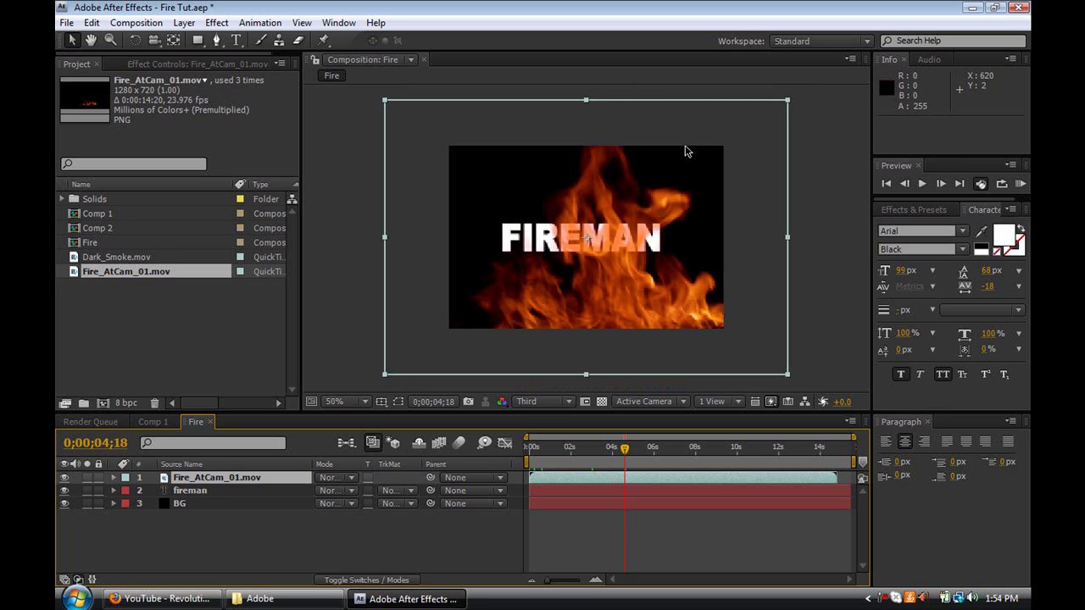
scroll(710, 160, "up", 2)
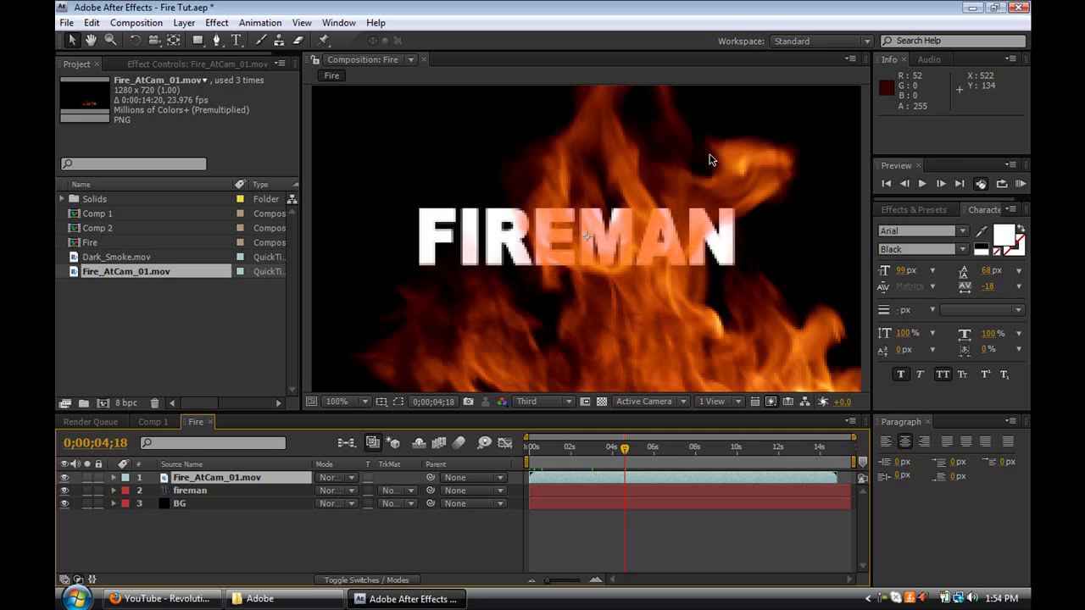
Fit the fire footage to the comp and set viewer magnification to Fit up to 100%.
right_click(466, 288)
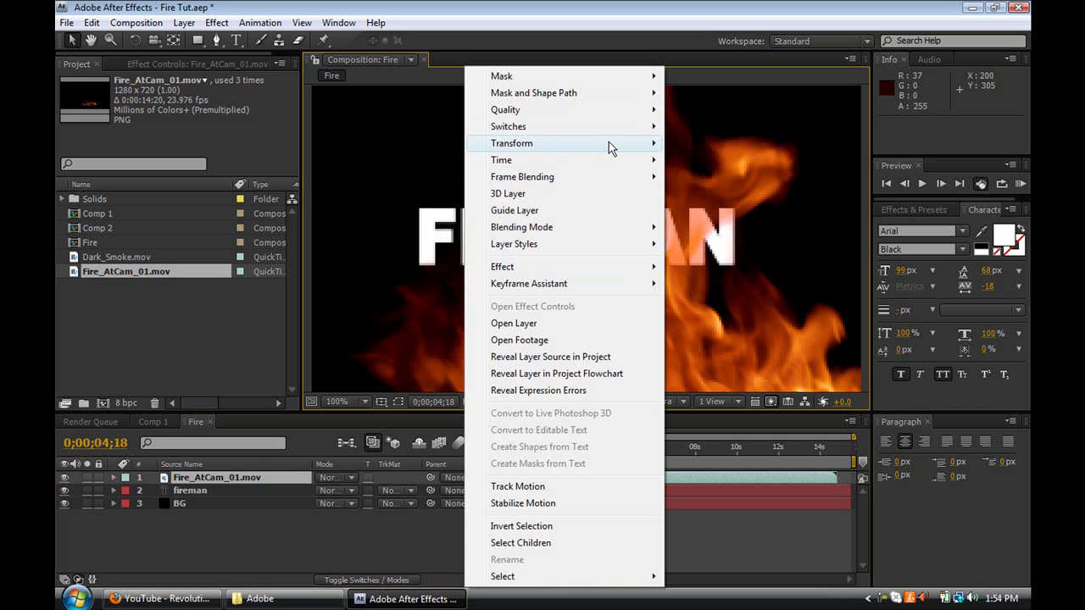
mouse_move(611, 144)
left_click(713, 331)
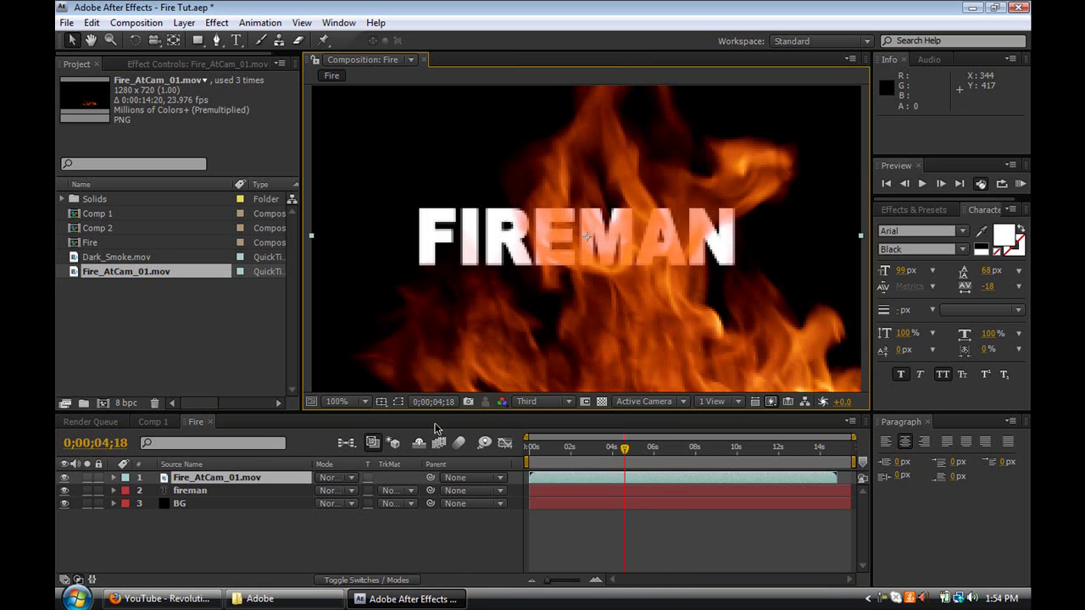
left_click(339, 402)
left_click(375, 143)
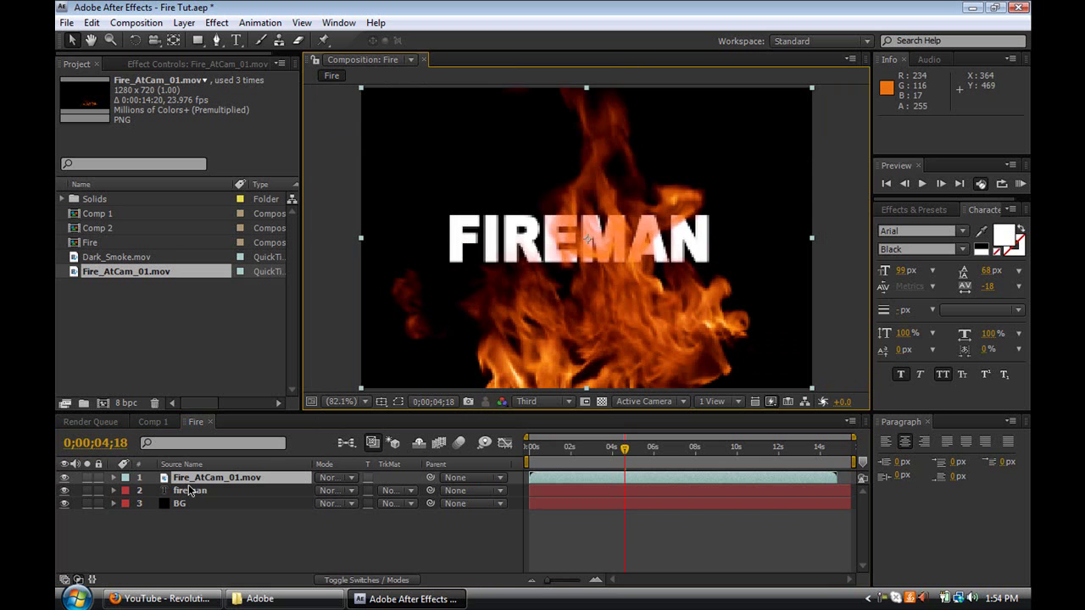
left_click_drag(624, 448, 586, 447)
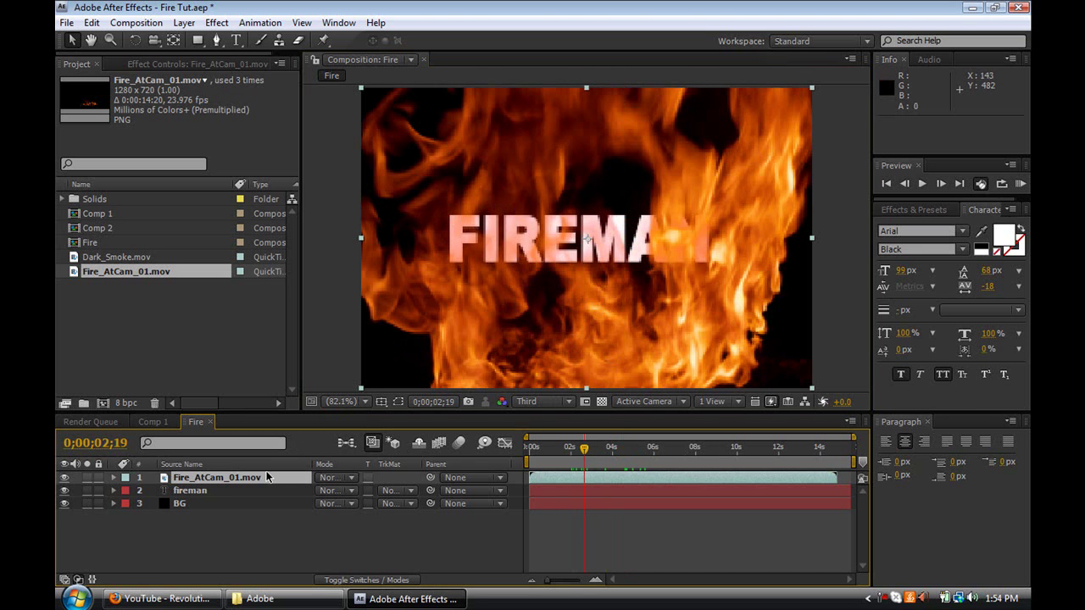
left_click(203, 492)
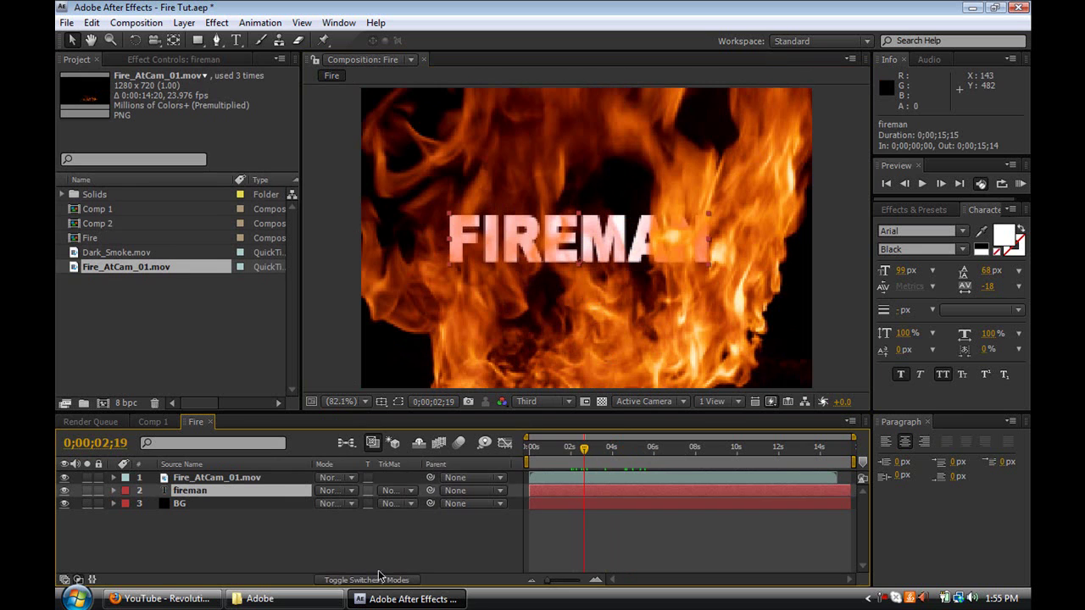
Set the fireman layer's track matte to Luma Matte from Fire_AtCam_01.mov and preview it.
left_click(402, 494)
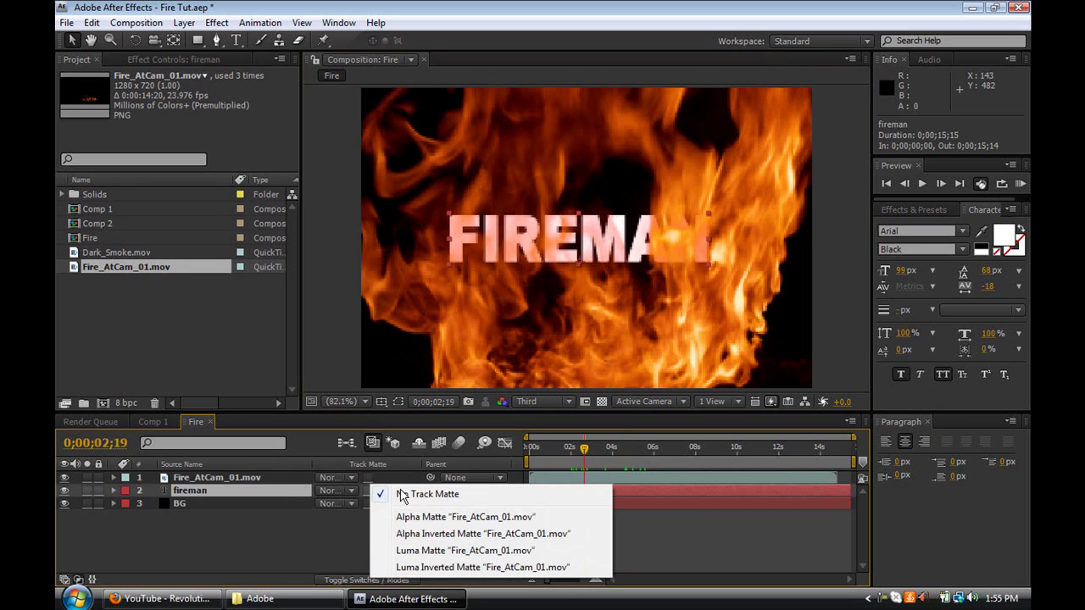
left_click(415, 551)
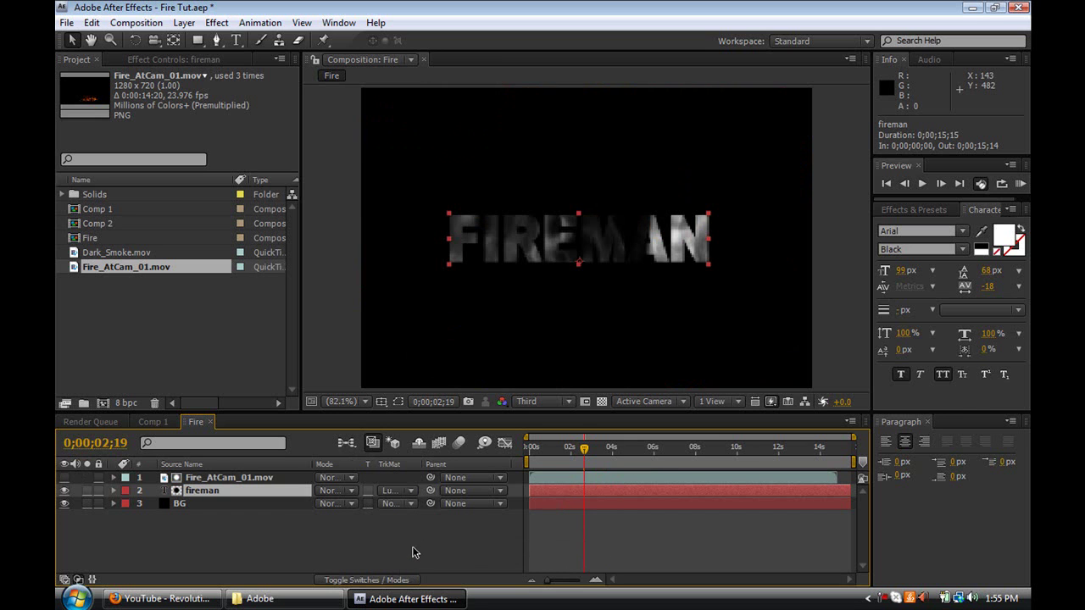
left_click(556, 449)
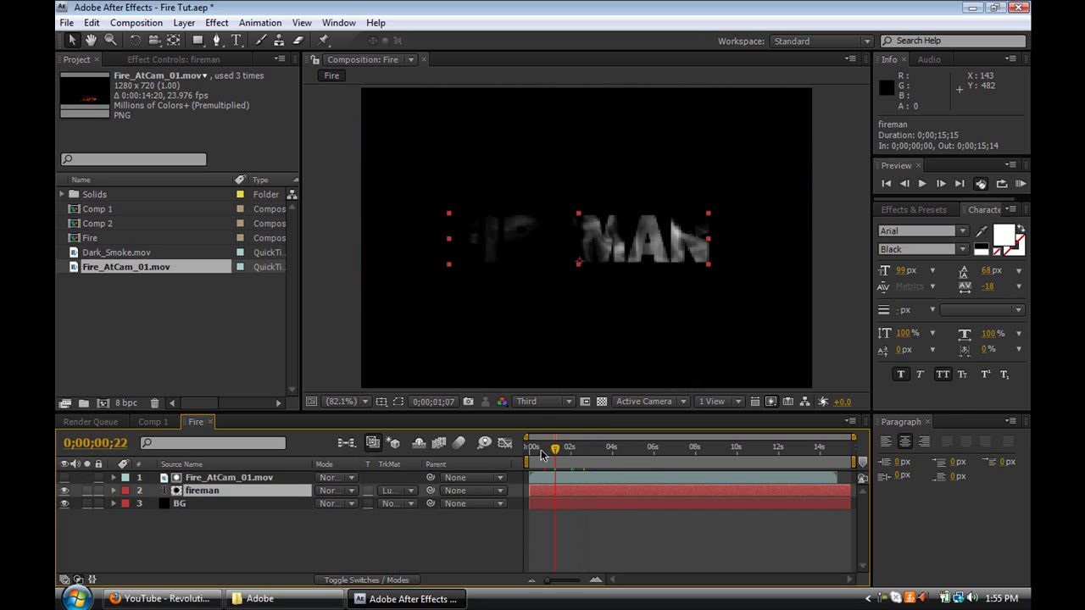
key("space")
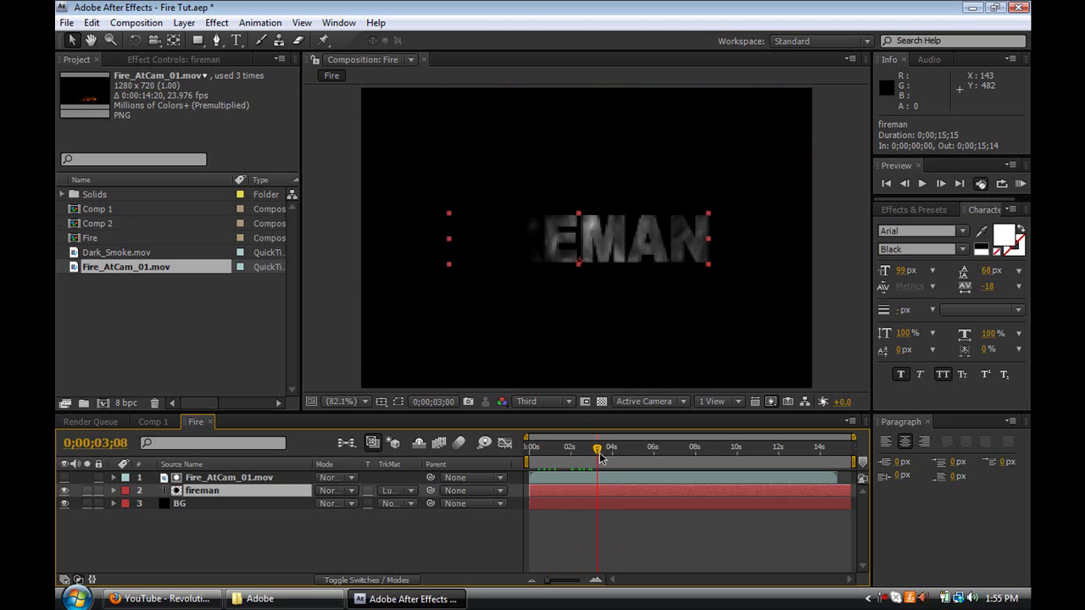
left_click_drag(583, 464, 558, 468)
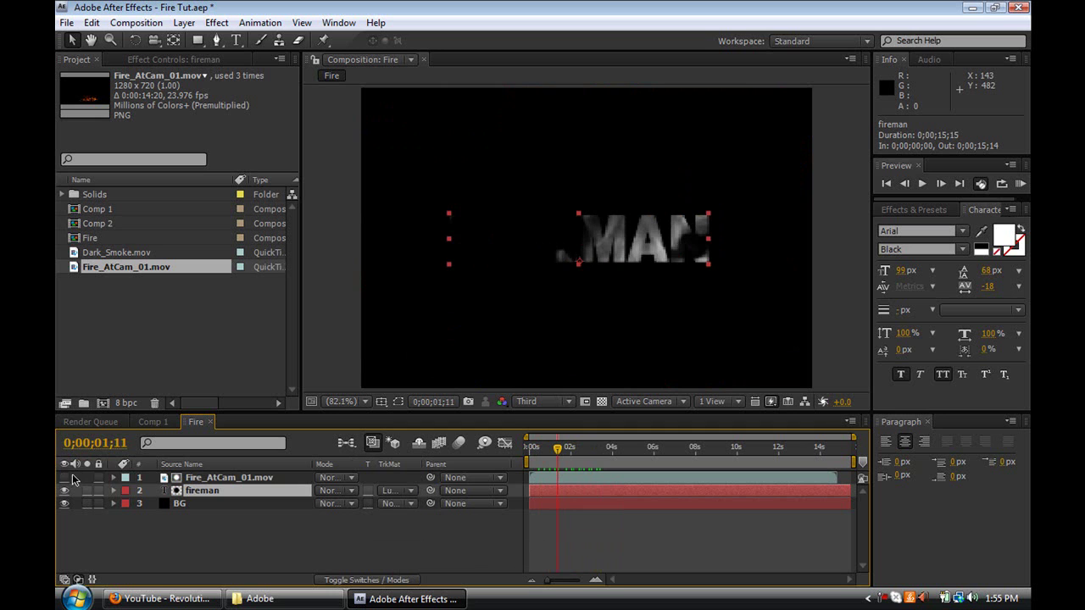
Turn the Fire_AtCam_01.mov layer's visibility back on and preview early frames.
left_click(226, 478)
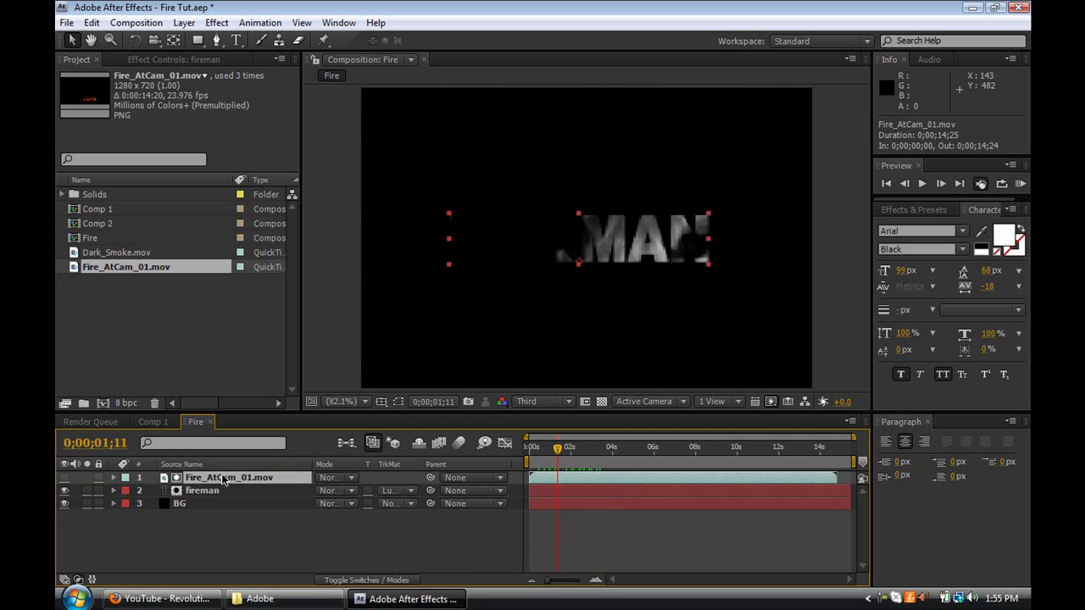
left_click(64, 478)
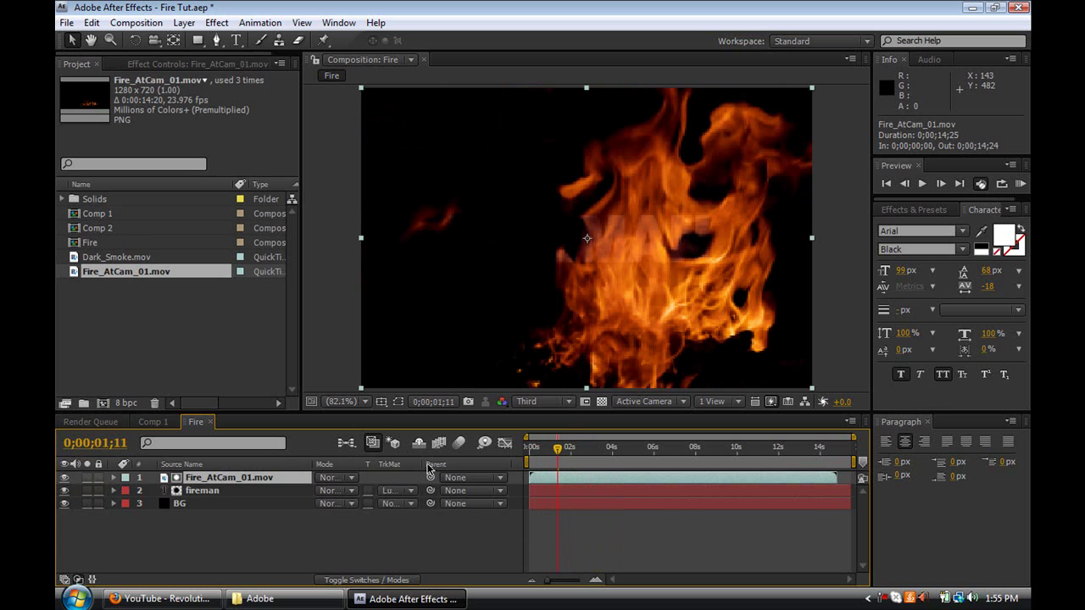
mouse_move(557, 448)
left_mouse_down()
mouse_move(583, 447)
mouse_move(531, 448)
mouse_move(567, 444)
left_mouse_up()
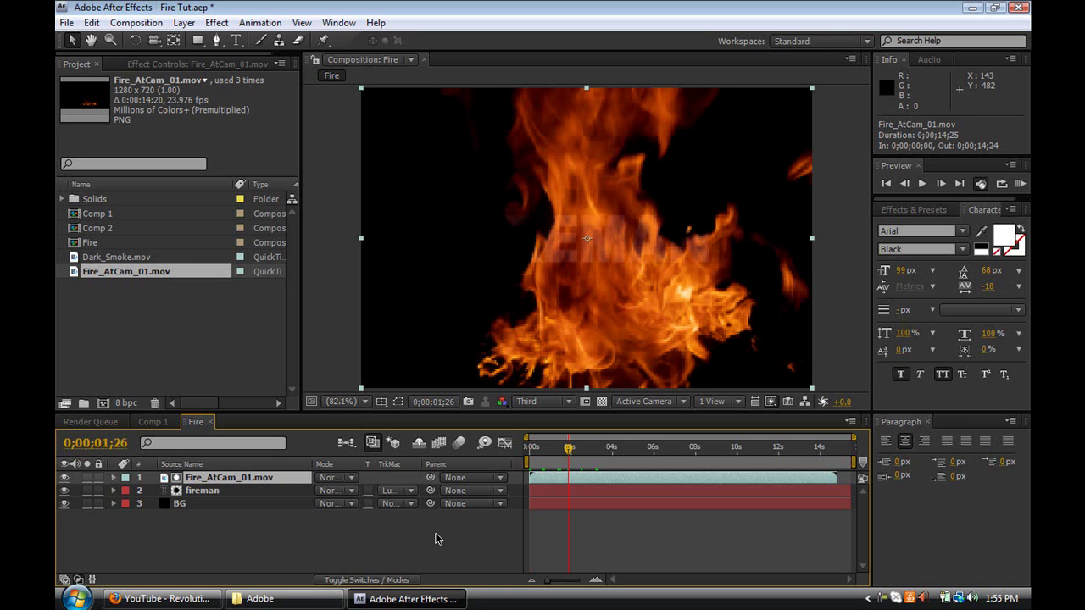
Set the fire footage's blend mode to Add and preview the first two seconds.
left_click(345, 482)
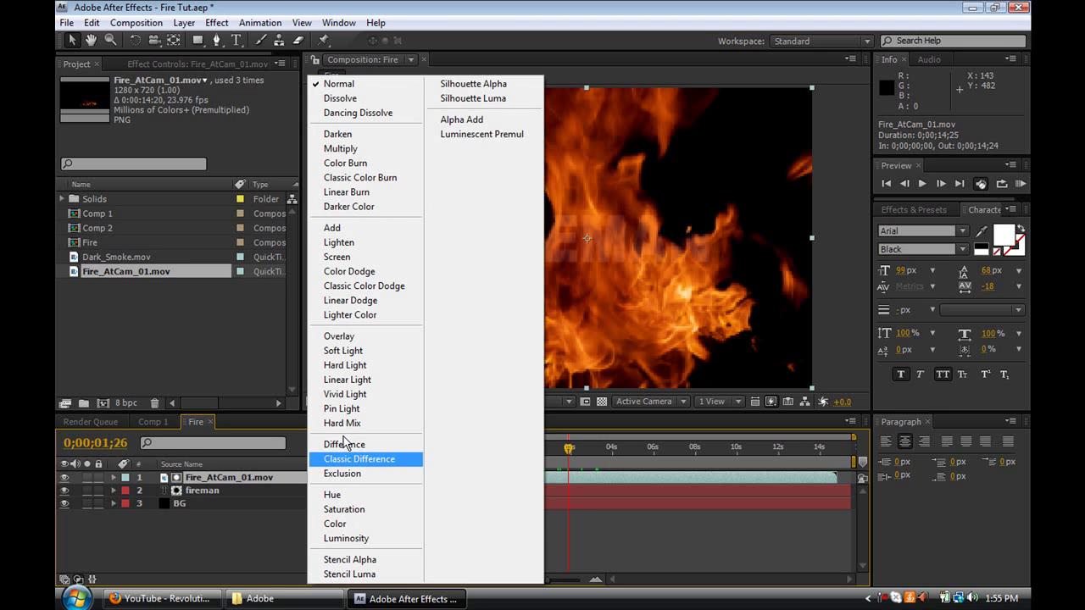
left_click(356, 230)
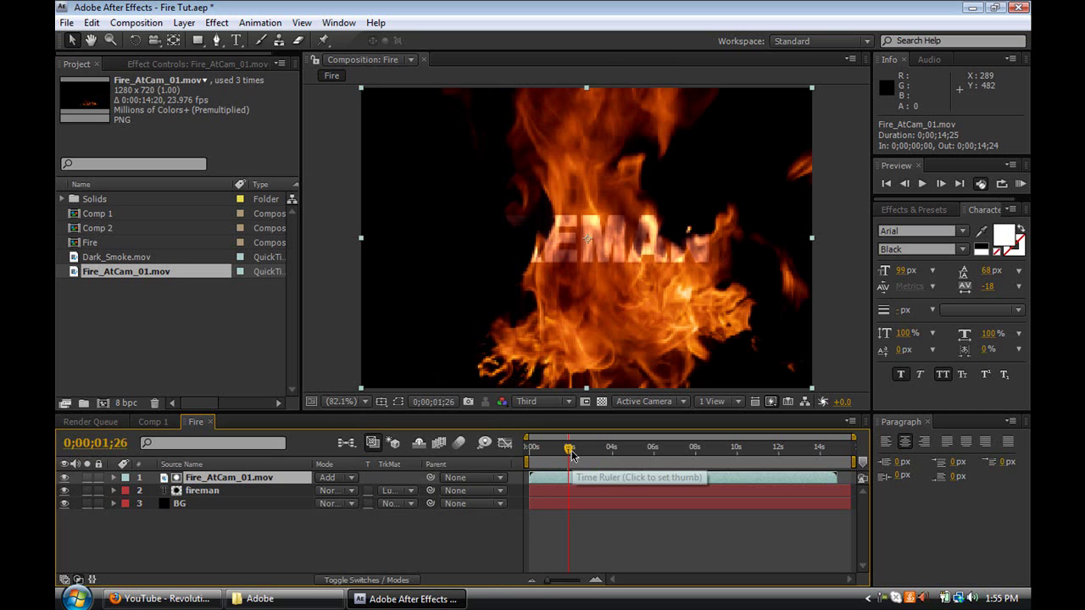
mouse_move(566, 449)
left_mouse_down()
mouse_move(534, 452)
mouse_move(568, 443)
left_mouse_up()
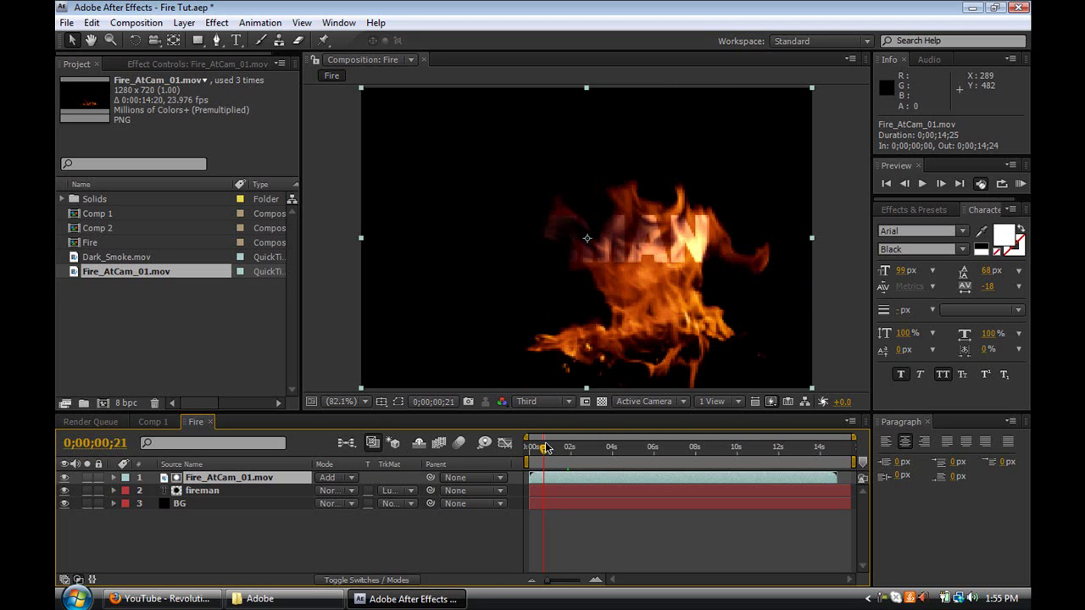
left_click_drag(547, 448, 585, 447)
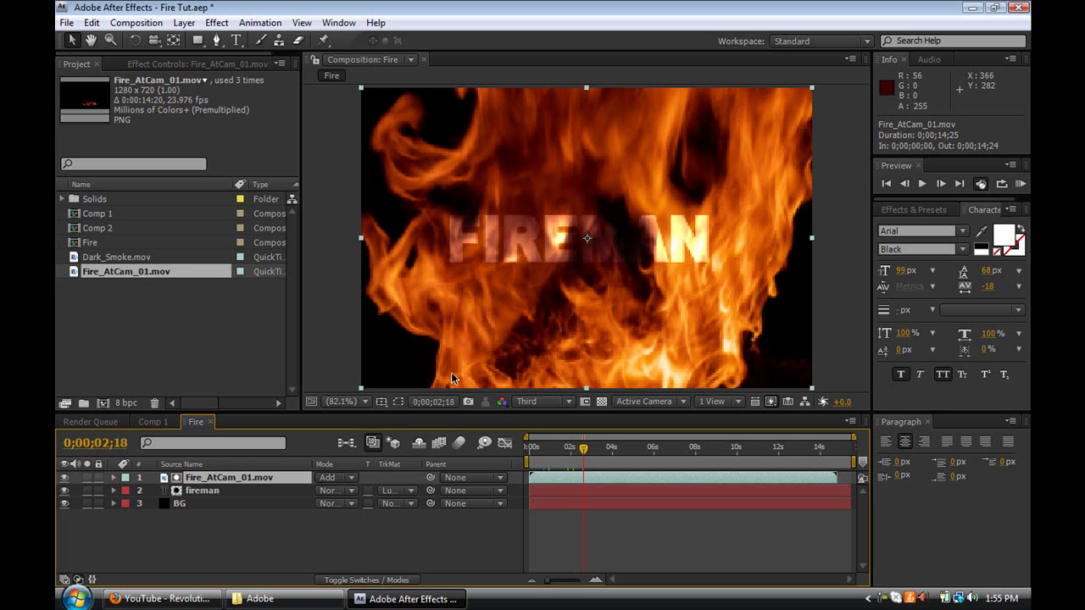
Search the Effects & Presets panel for "turb".
left_click(914, 211)
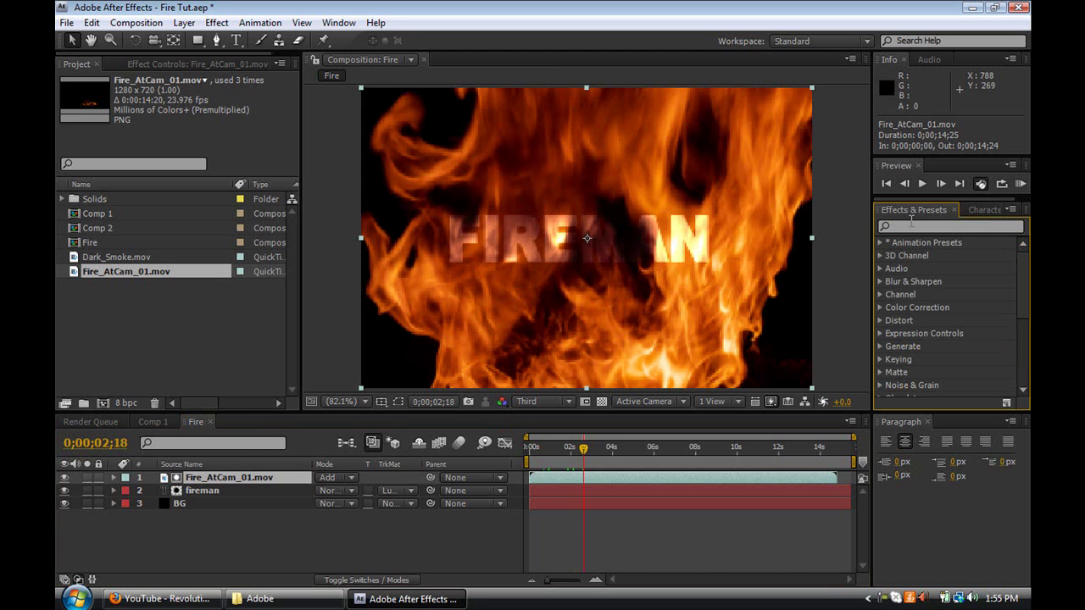
left_click(946, 226)
type("turb")
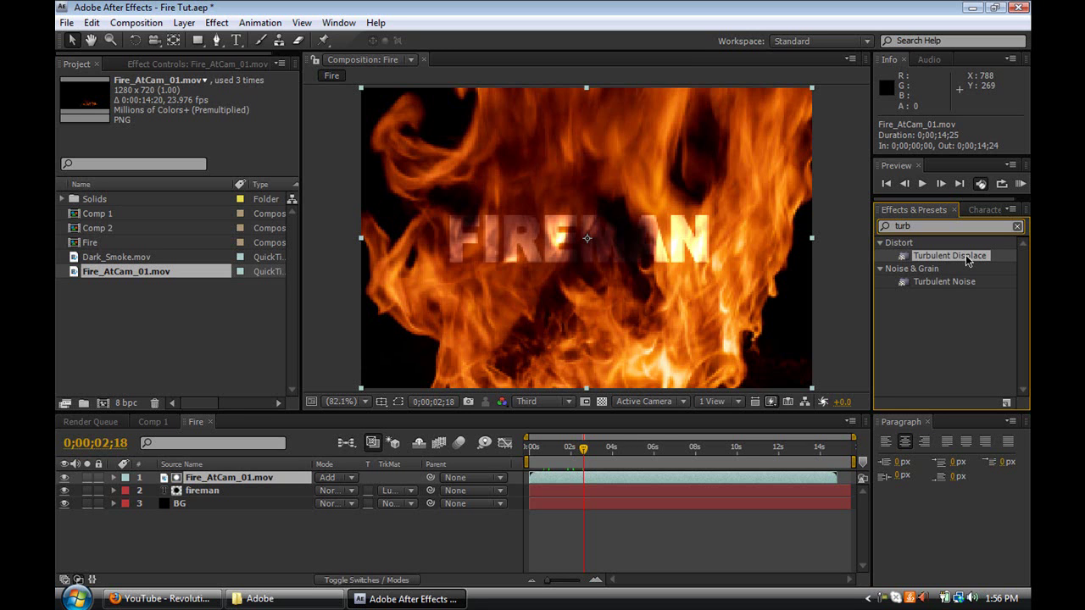
Apply Turbulent Displace to fireman with Bulge Smoother, Amount 25, and start an Evolution expression.
left_click_drag(966, 260, 207, 487)
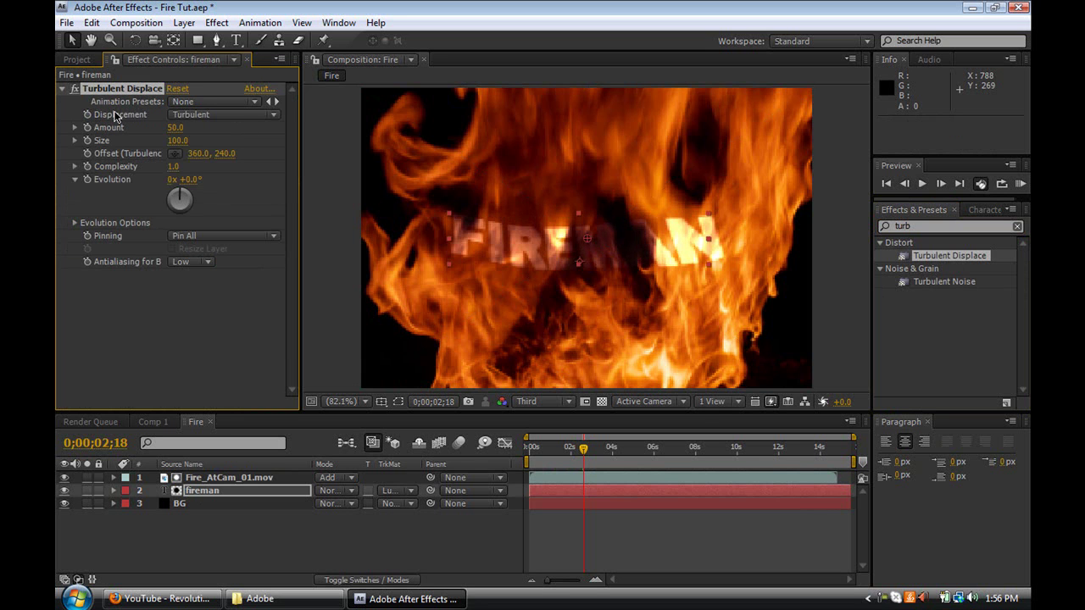
left_click(242, 116)
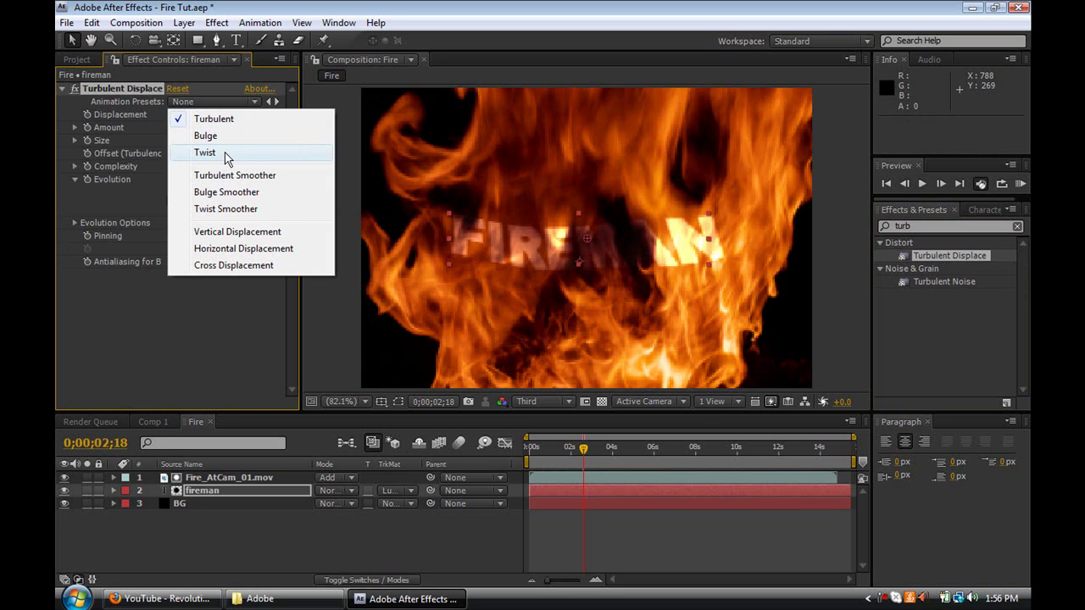
left_click(232, 195)
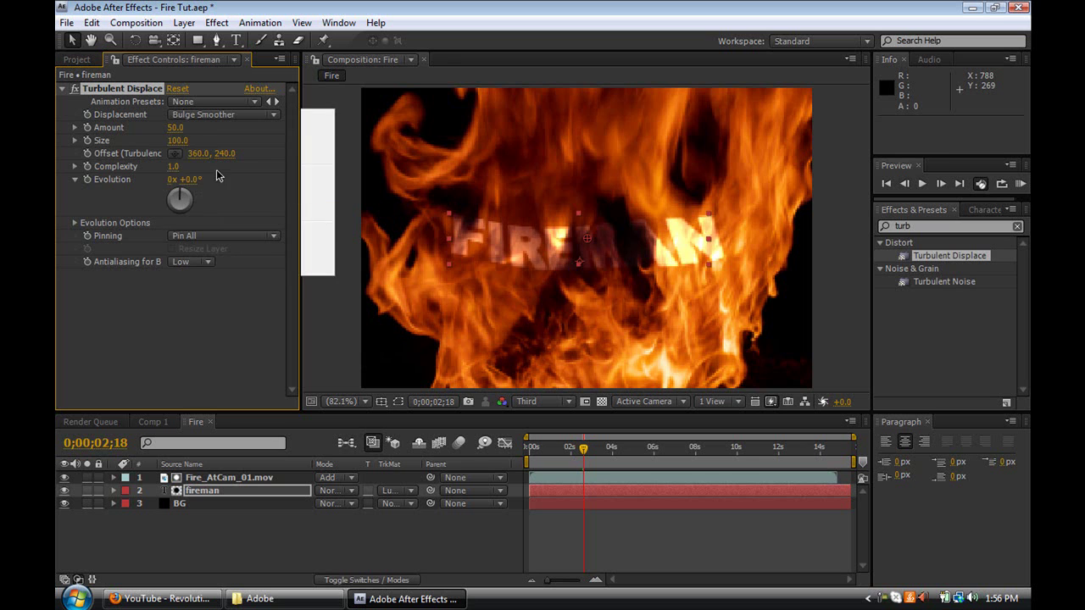
left_click(175, 127)
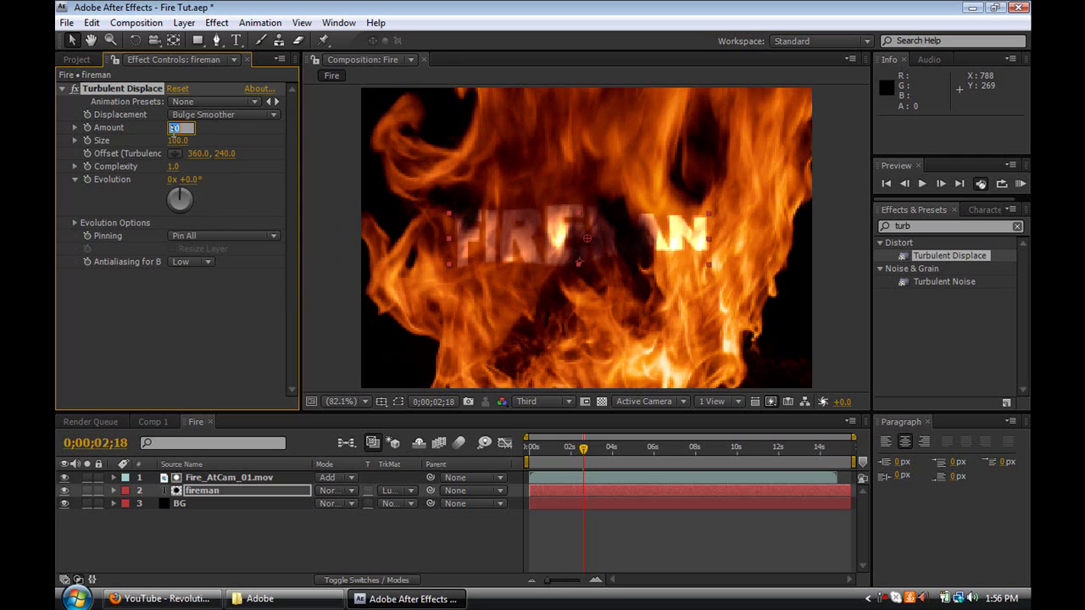
type("25")
key("Return")
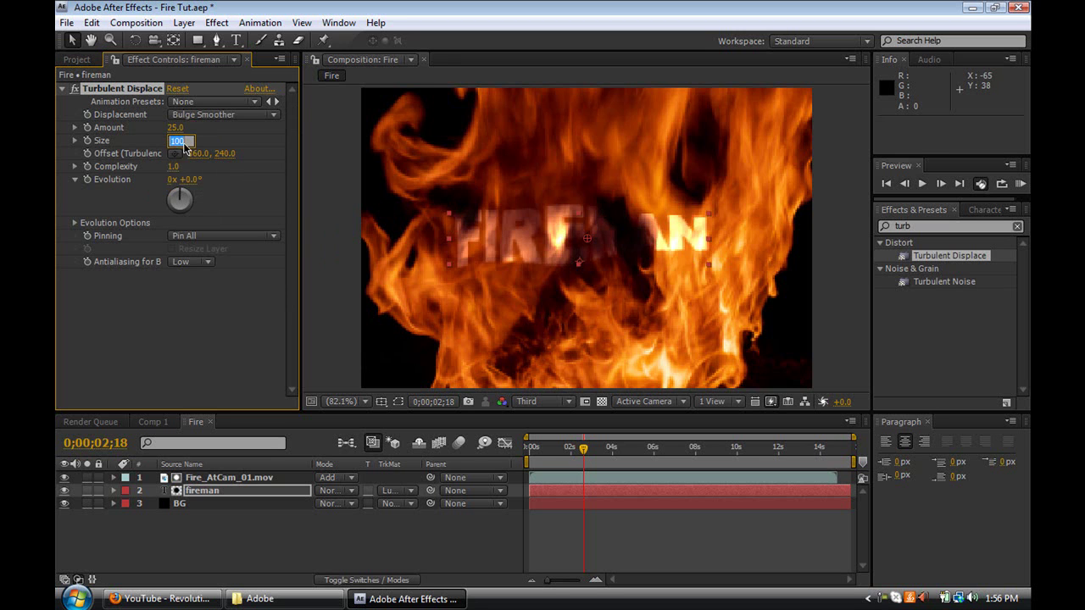
left_click(210, 351)
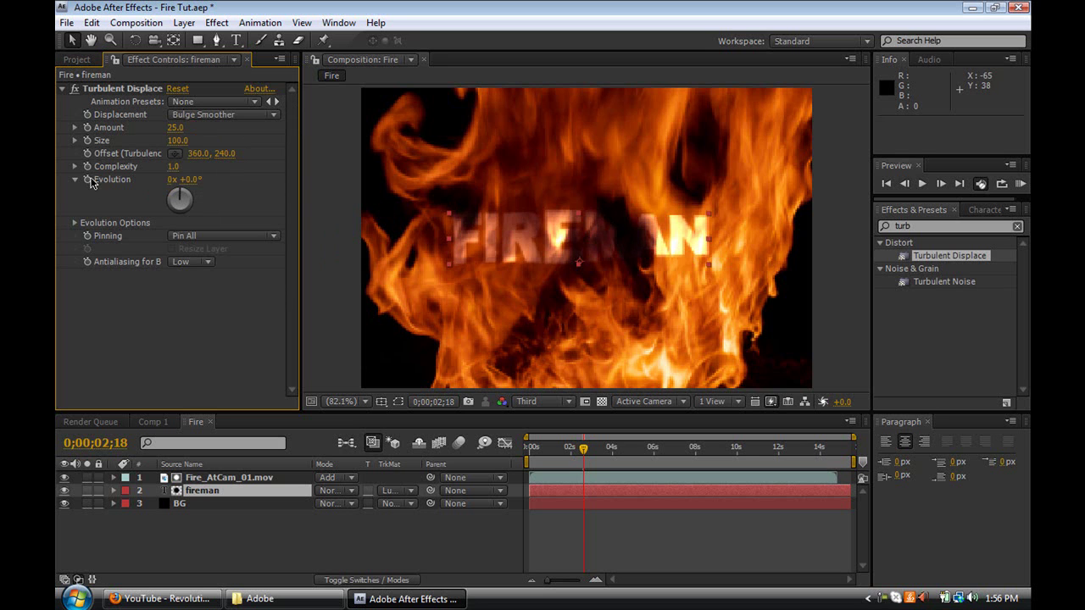
left_click(88, 181, "alt")
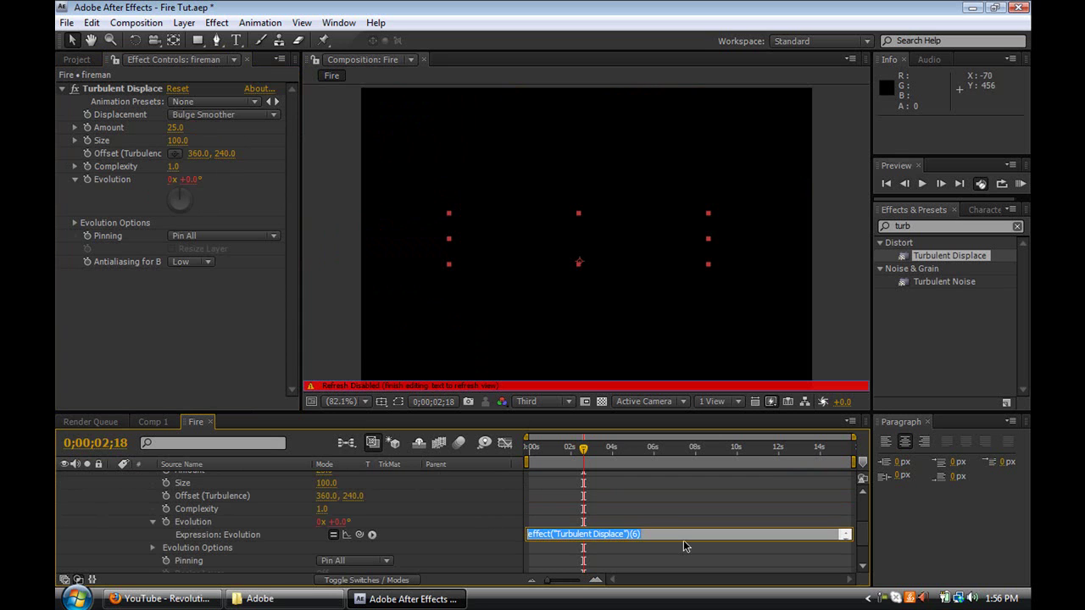
Enter time*120 as the Evolution expression and collapse the Turbulent Displace settings.
type("ti")
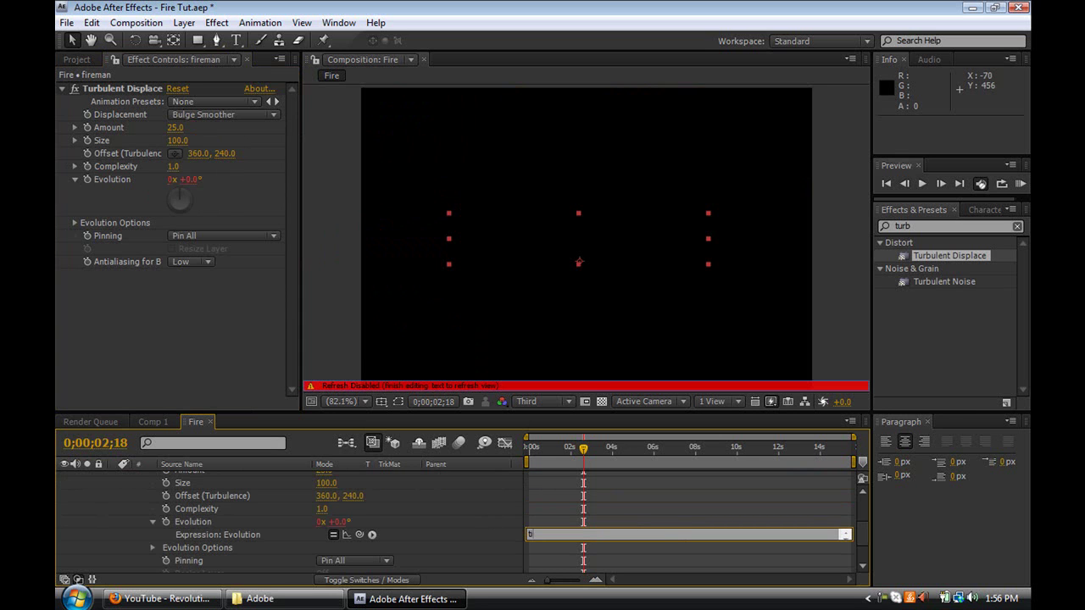
type("me*120")
left_click_drag(583, 448, 612, 433)
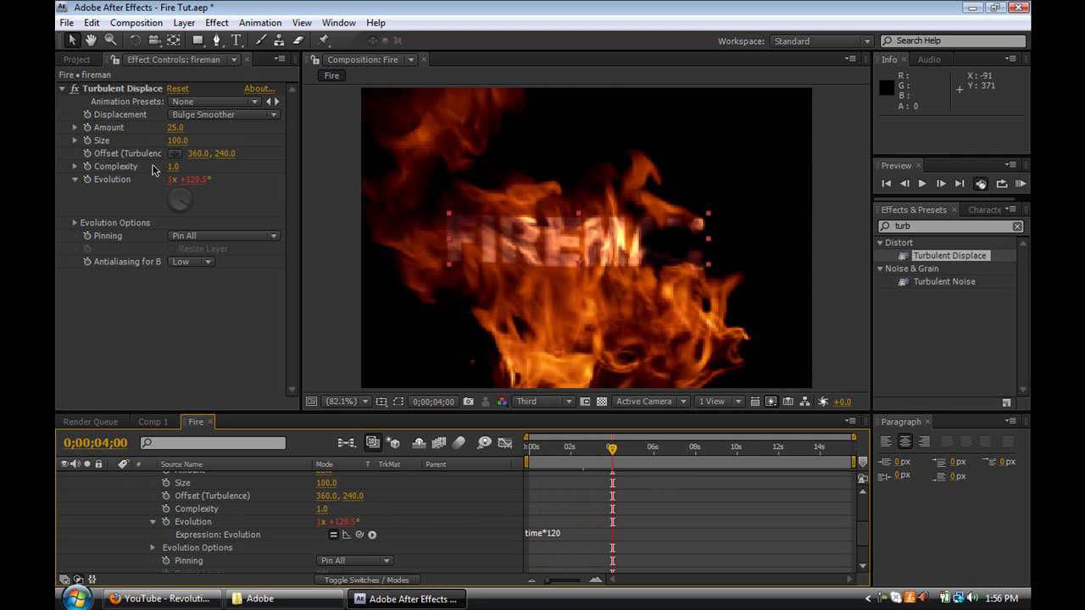
left_click(63, 88)
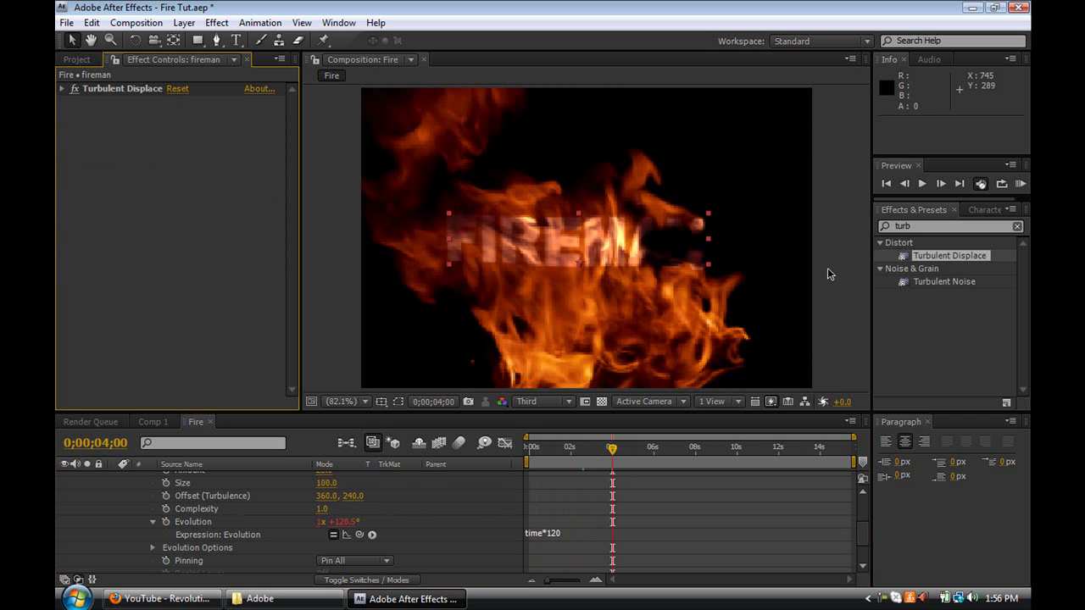
Clear 'turb' from the effects search and scroll the timeline layer list to the top.
left_click(956, 233)
left_click(945, 225)
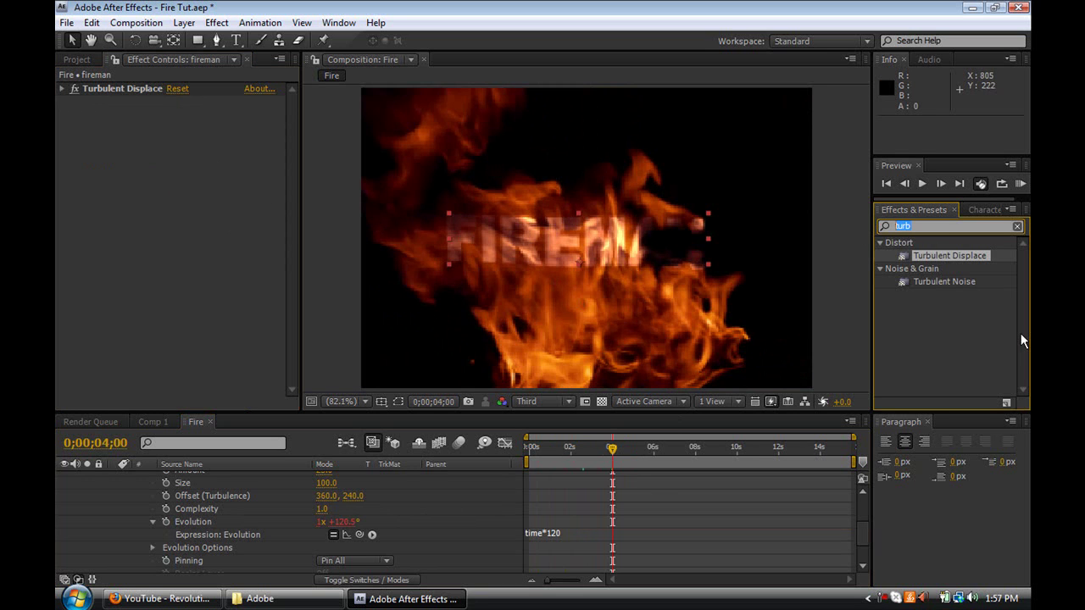
key("BackSpace")
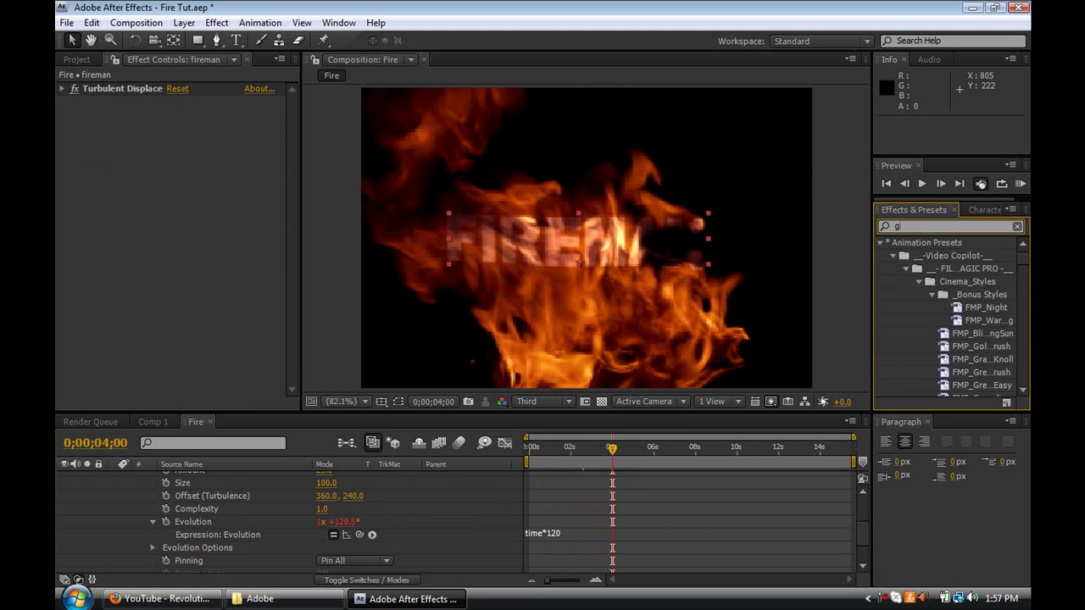
left_click_drag(862, 539, 861, 477)
left_click(284, 490)
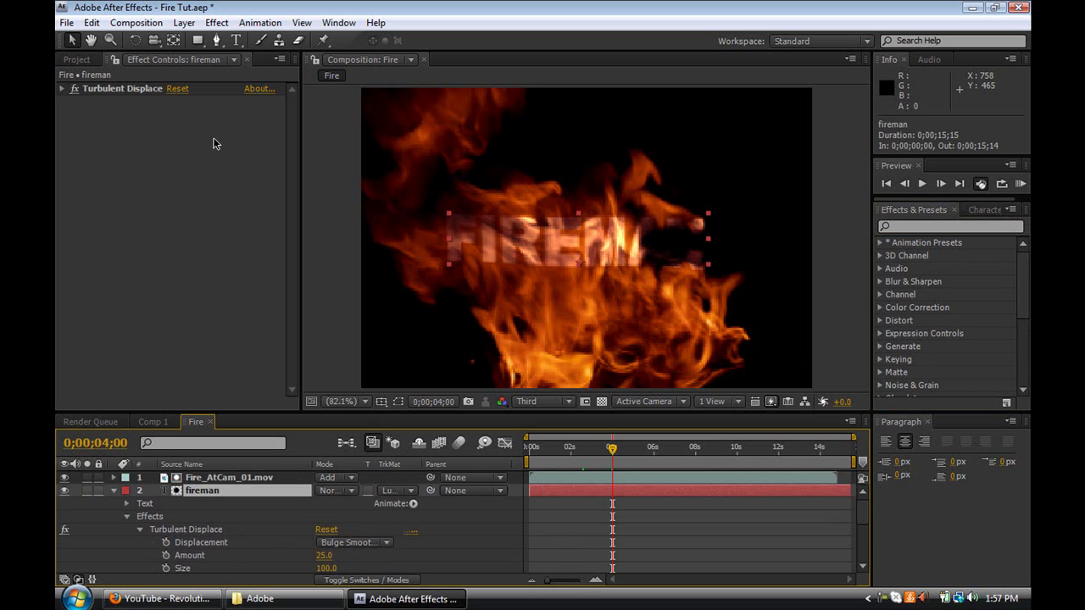
Apply Glow to the fireman text with Radius 112, Intensity 4.9 and A & B Colors.
left_click(216, 23)
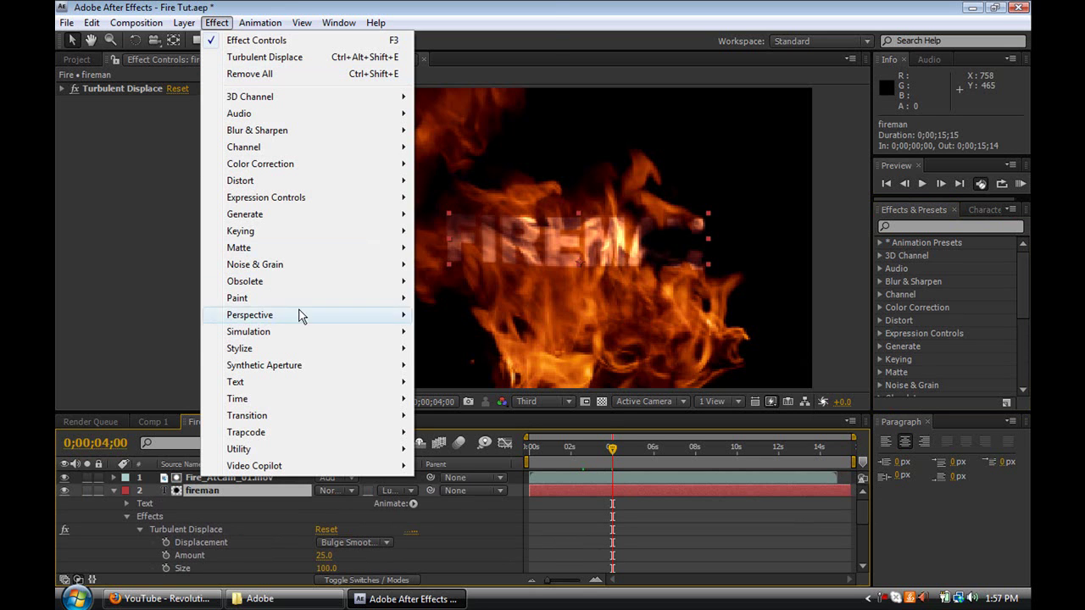
mouse_move(334, 349)
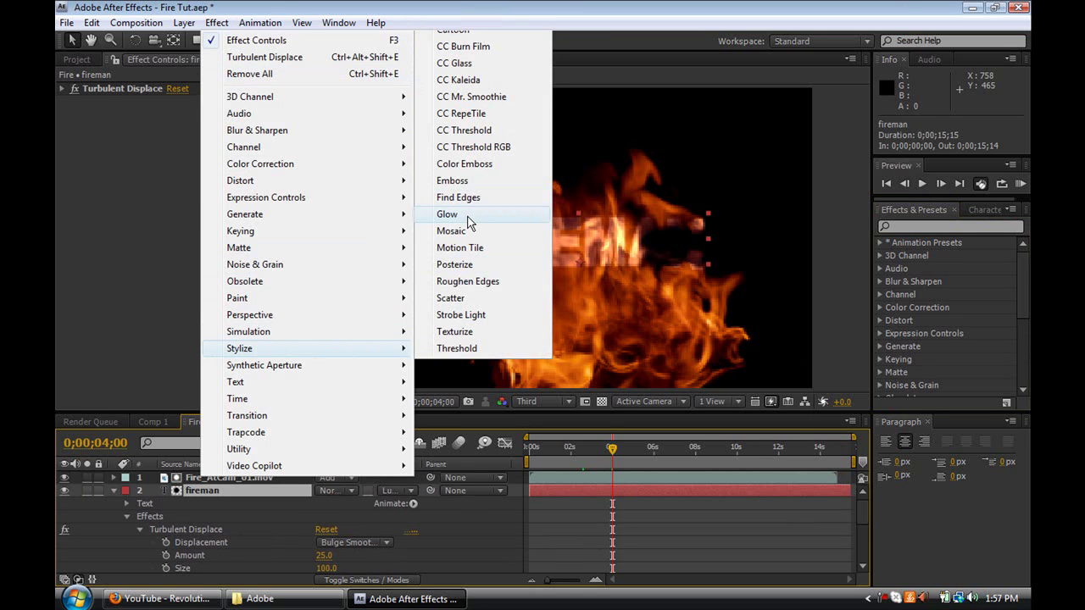
left_click(453, 214)
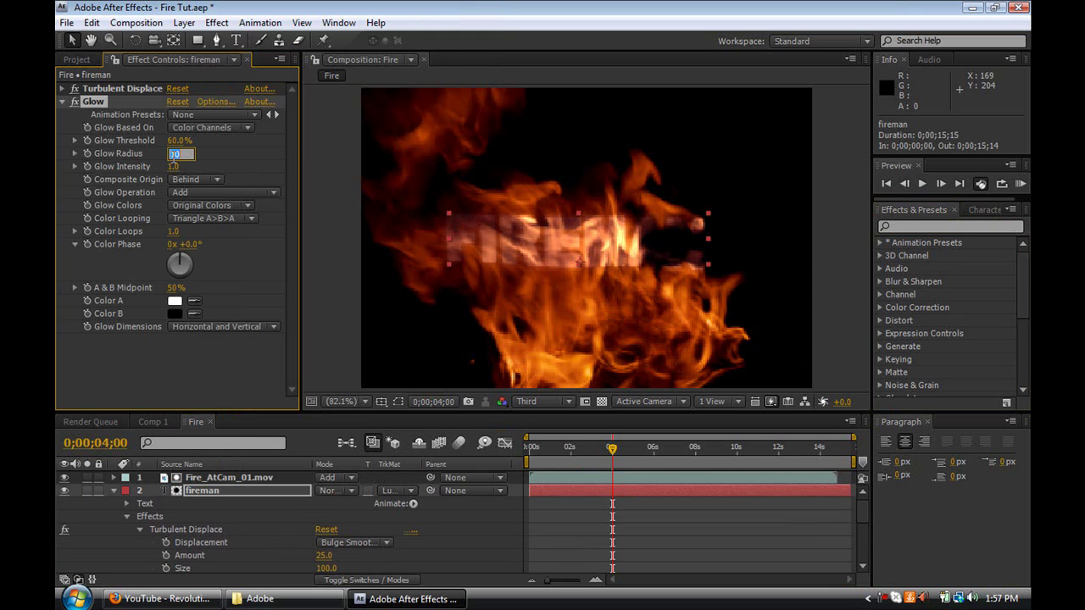
type("112")
left_click(162, 385)
left_click(173, 166)
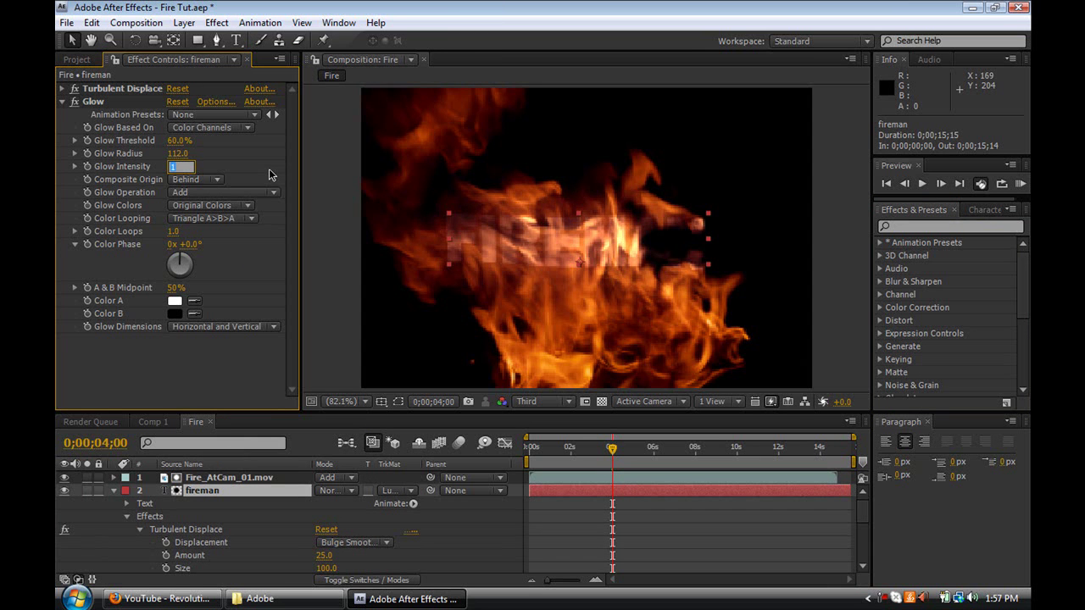
type("4.9")
left_click(162, 350)
left_click(209, 205)
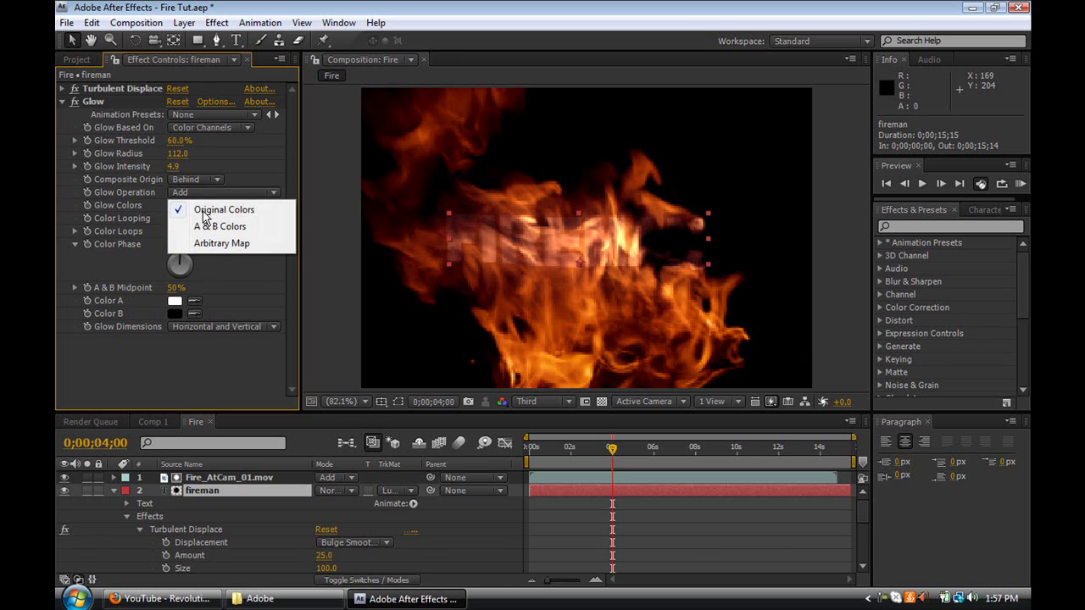
left_click(213, 227)
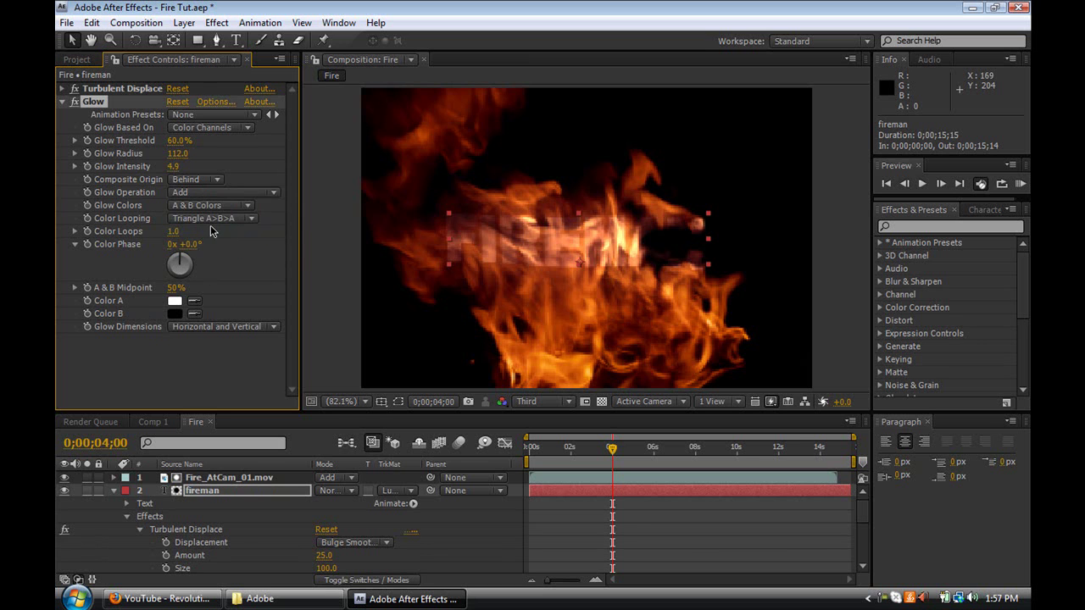
Set glow Color A to hex 9B2C00 and sample the fire's orange for Color B.
left_click(174, 301)
left_click(339, 216)
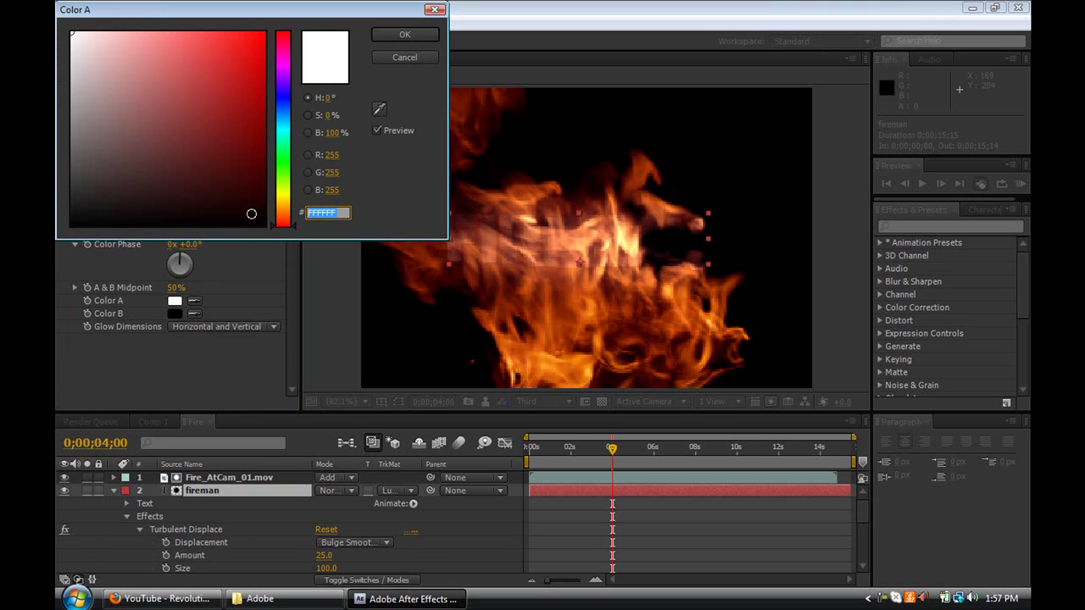
type("0009B2")
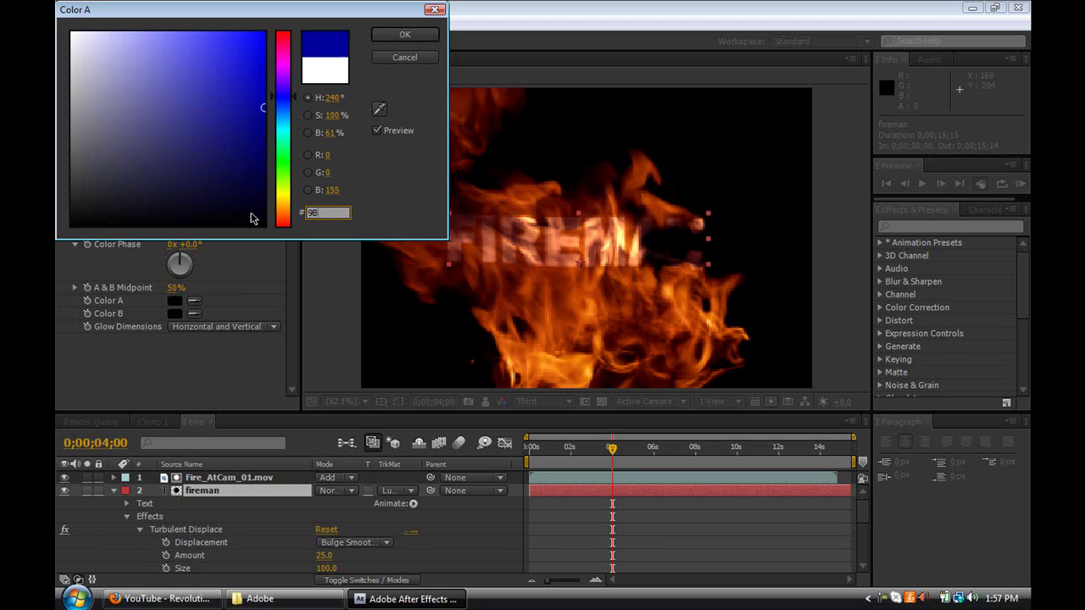
type("C")
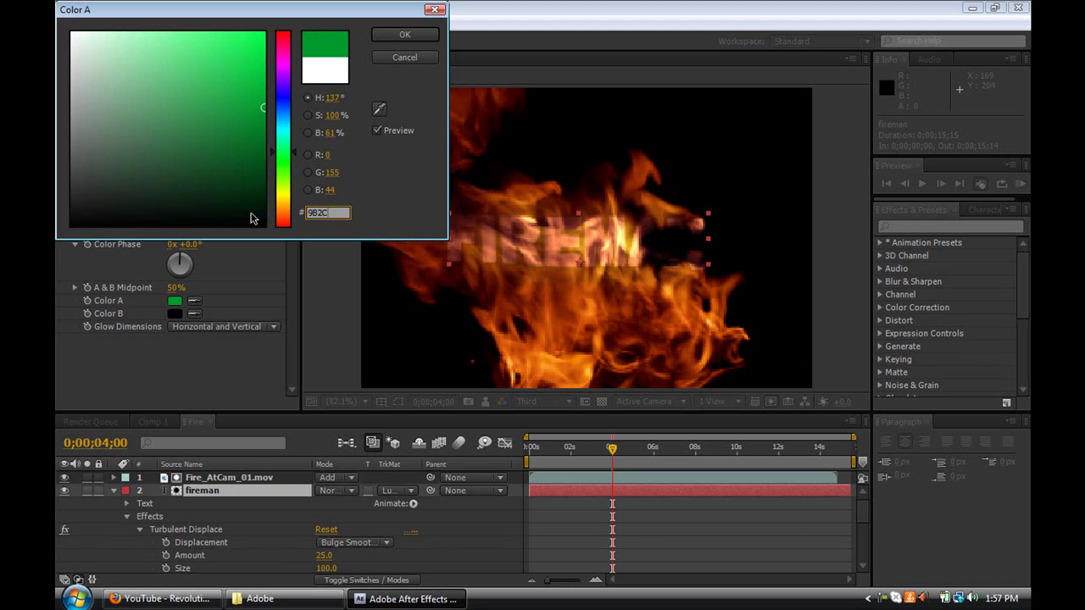
type("00")
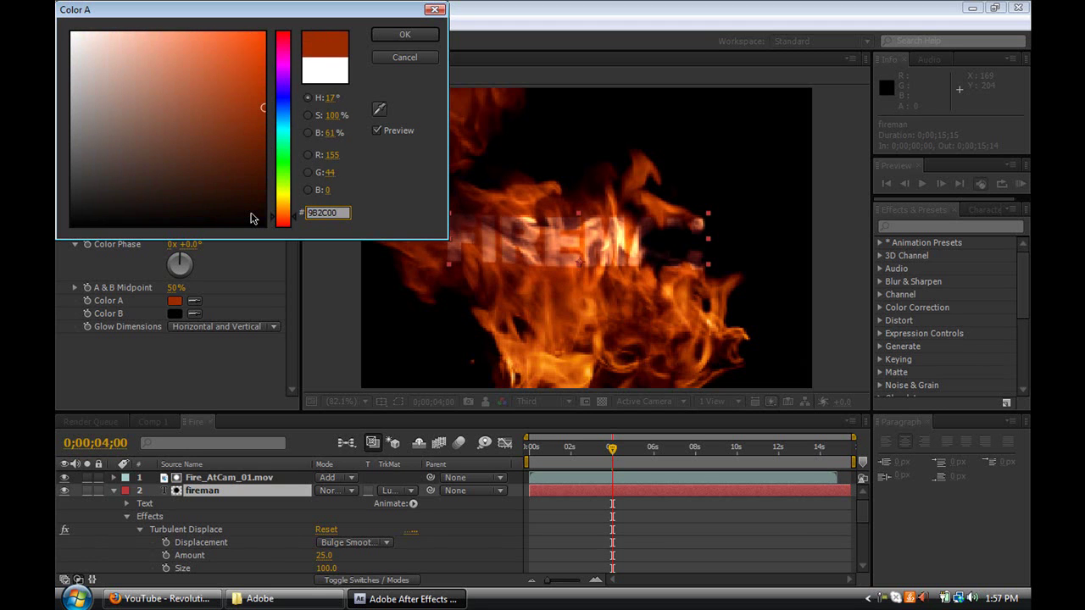
key("Return")
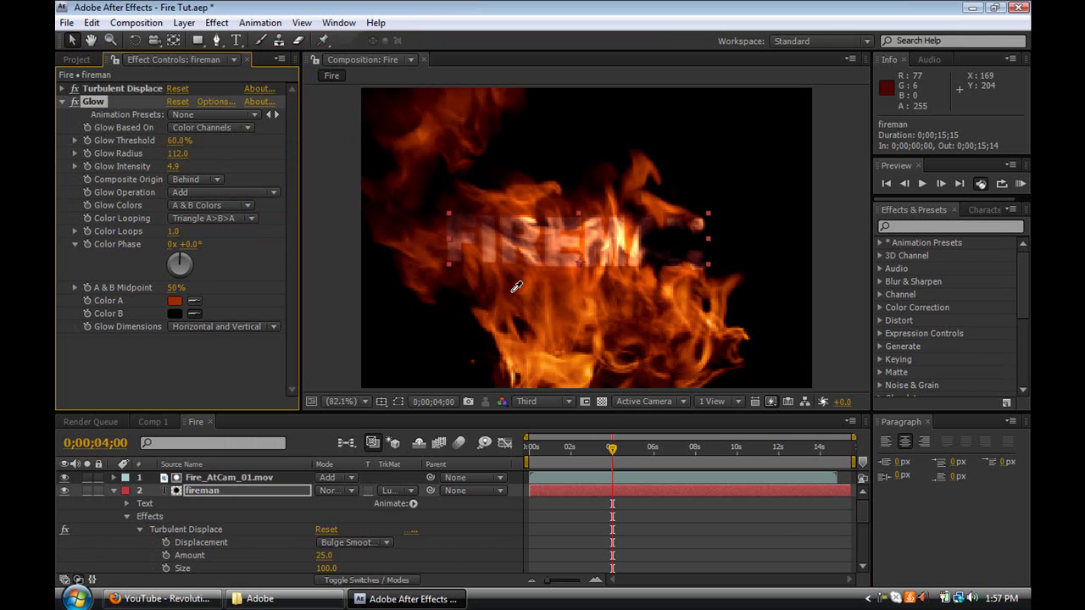
left_click(546, 364)
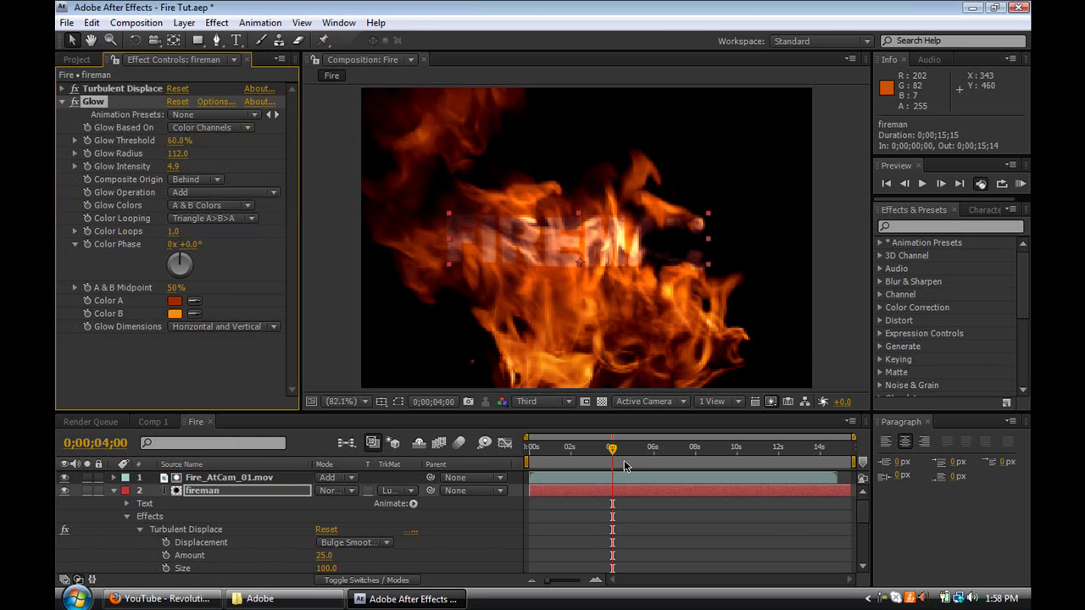
mouse_move(613, 449)
left_mouse_down()
mouse_move(644, 455)
mouse_move(556, 455)
mouse_move(602, 458)
left_mouse_up()
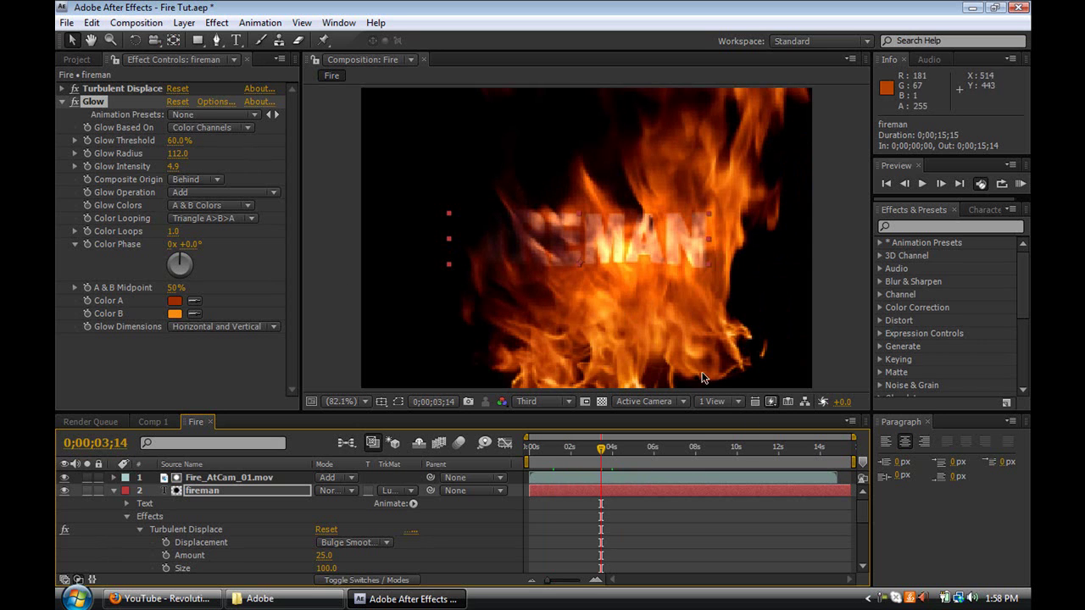
Move the current time to 0;00;03;29 and drag the work-area end to it.
left_click(849, 466)
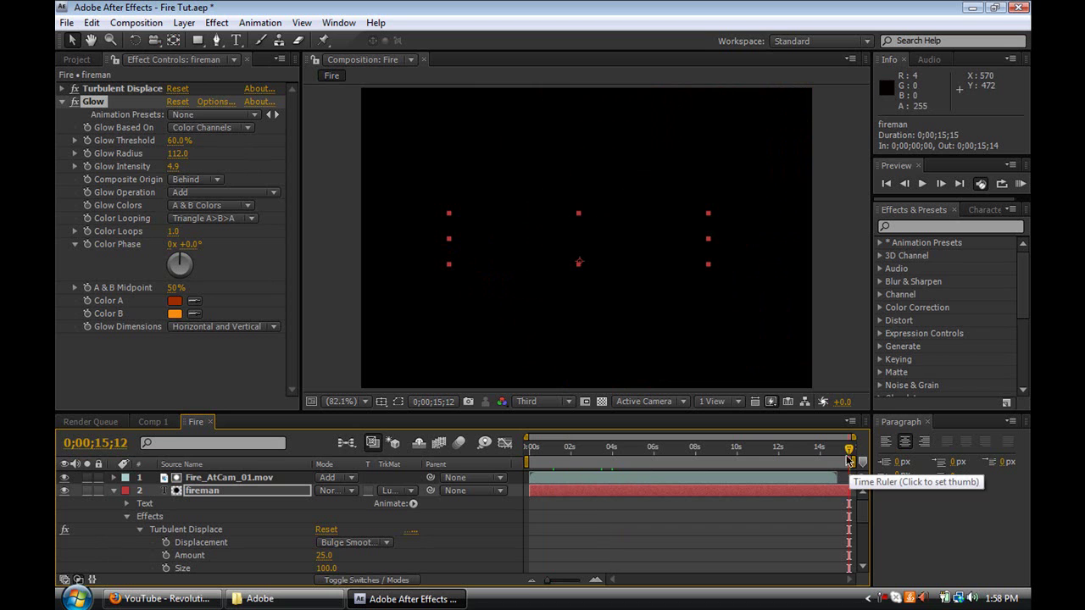
left_click_drag(849, 448, 667, 449)
left_click(612, 451)
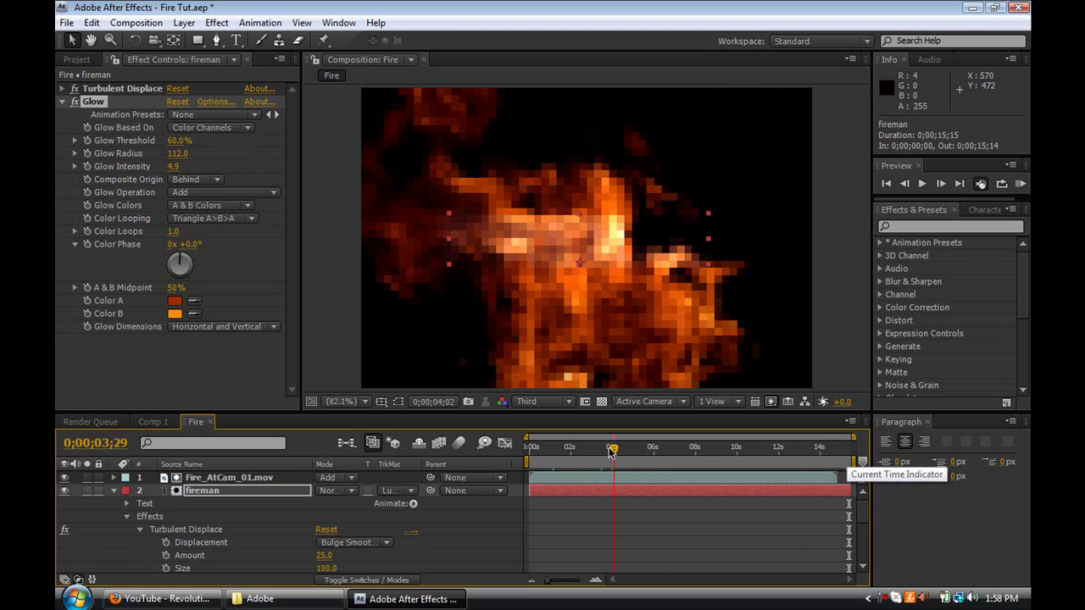
left_click_drag(851, 463, 613, 466)
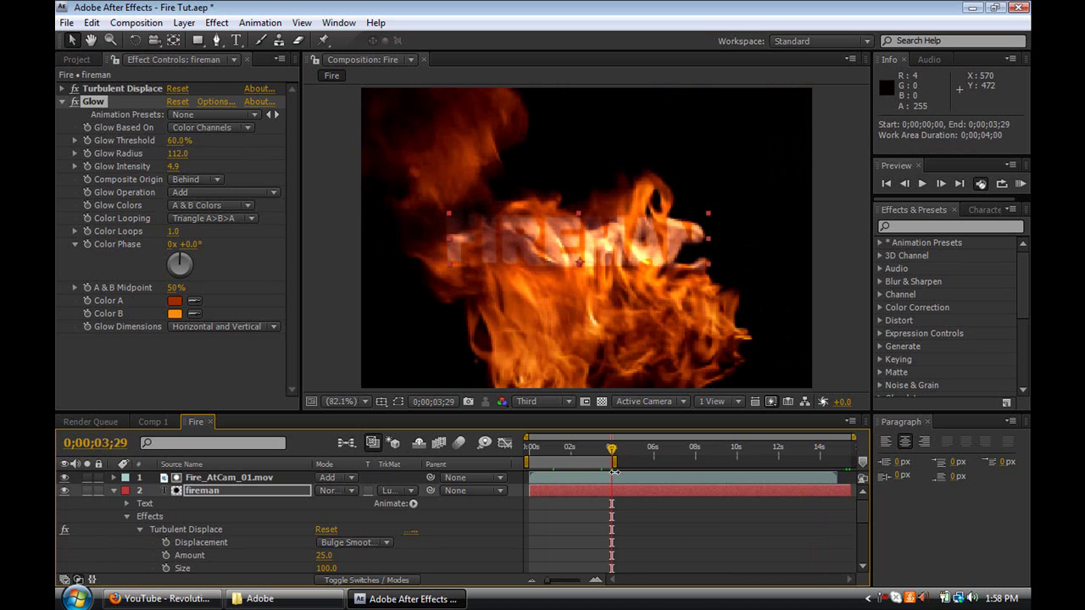
left_click(152, 24)
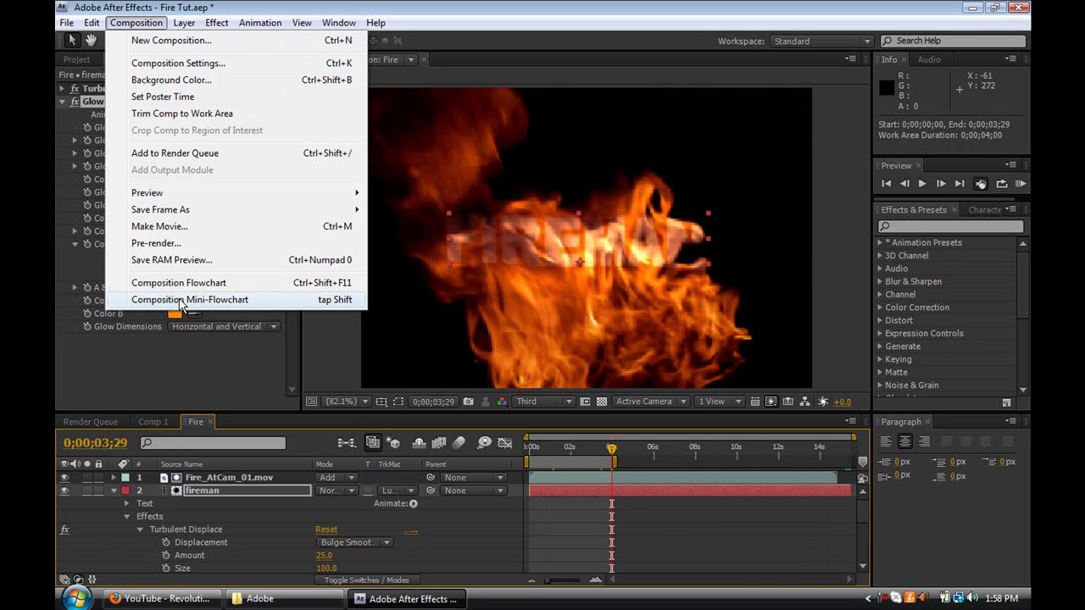
Add the Fire composition to the Render Queue via the Composition menu.
left_click(174, 153)
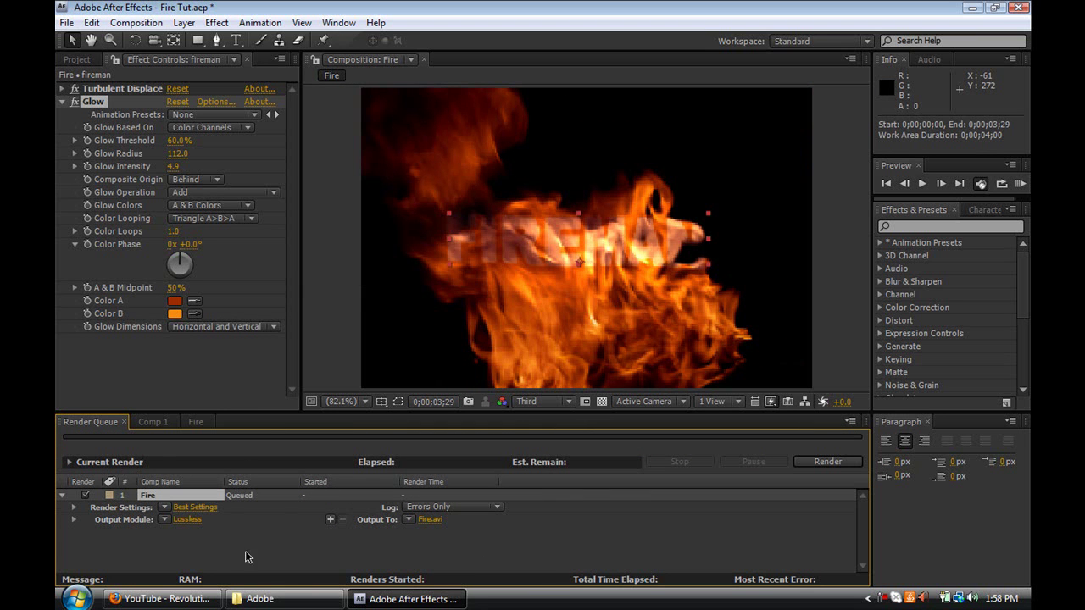